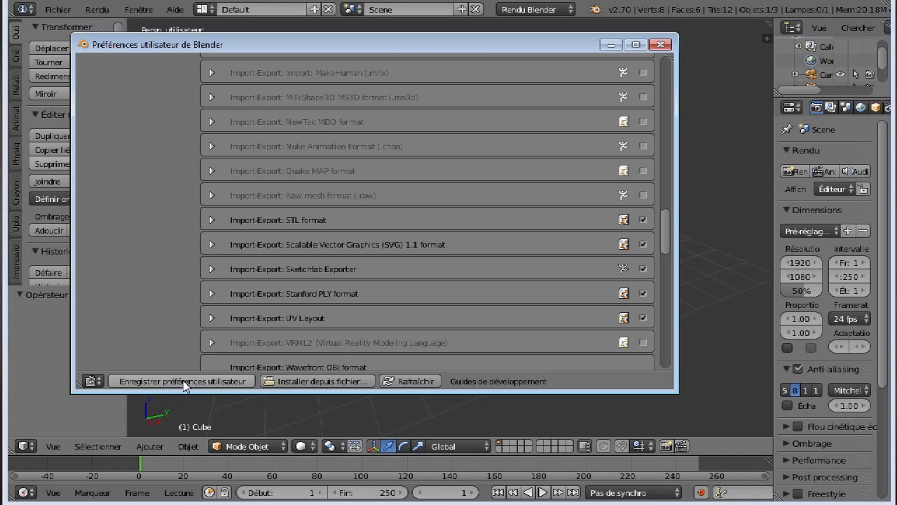
Step: Close the user preferences and delete the default cube from the scene
left_click(661, 45)
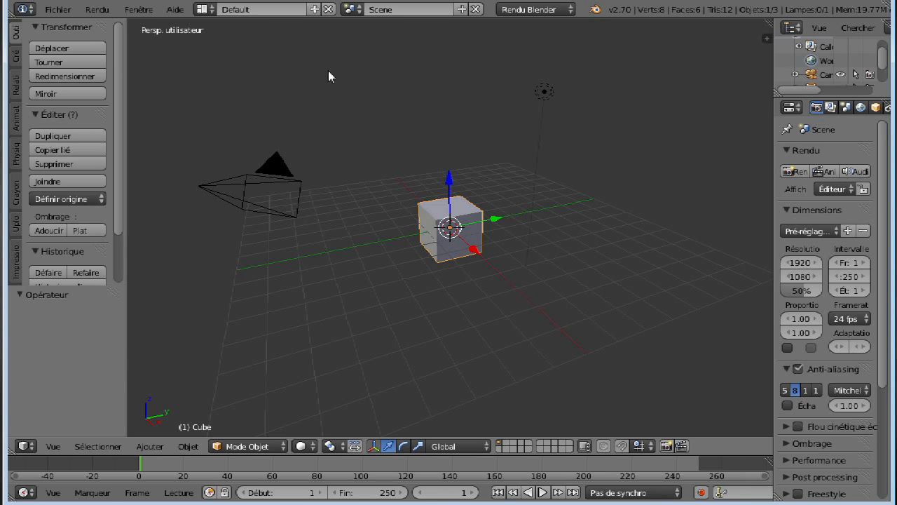
scroll(449, 275, "down", 3)
scroll(449, 275, "up", 3)
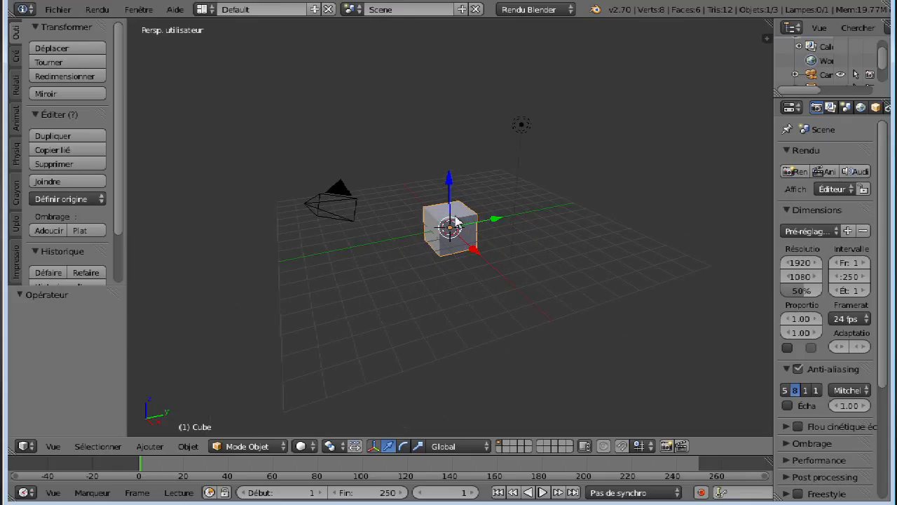
key("x")
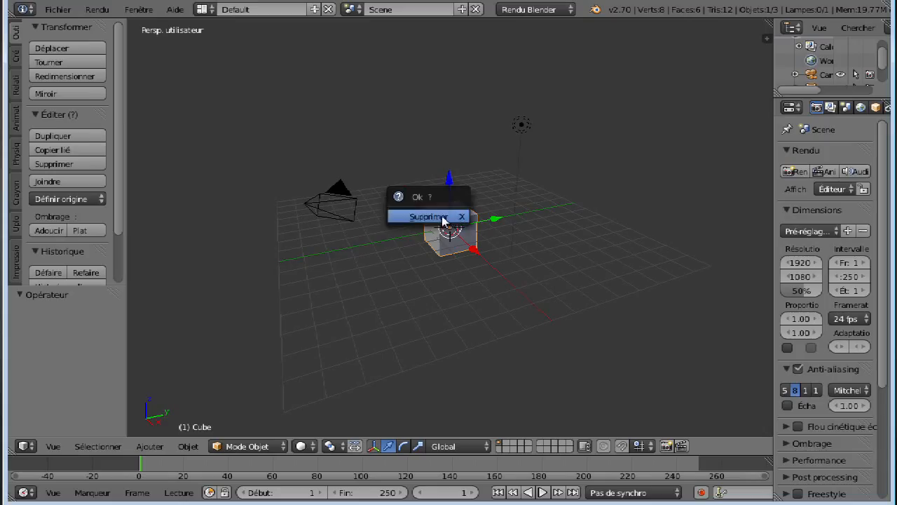
left_click(440, 221)
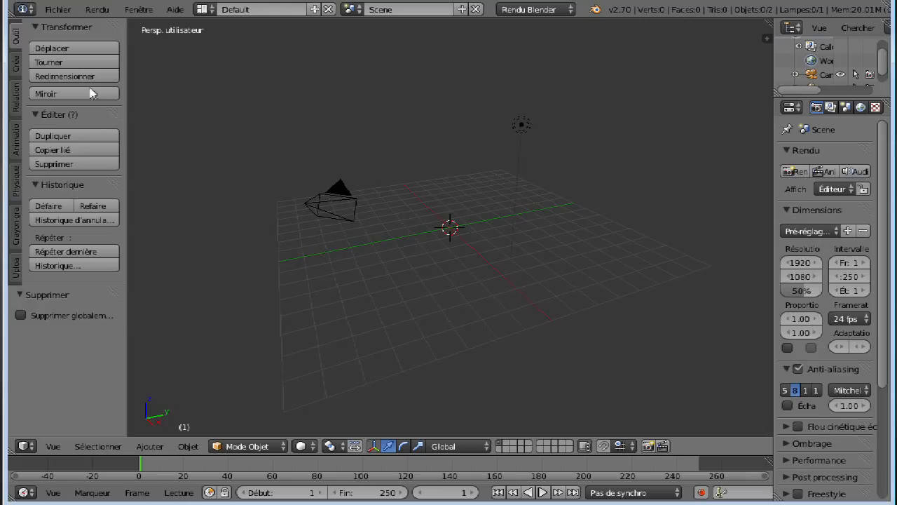
Step: Add a mesh plane at the scene origin and scale it up by about 20.3 to form a large floor
left_click(16, 65)
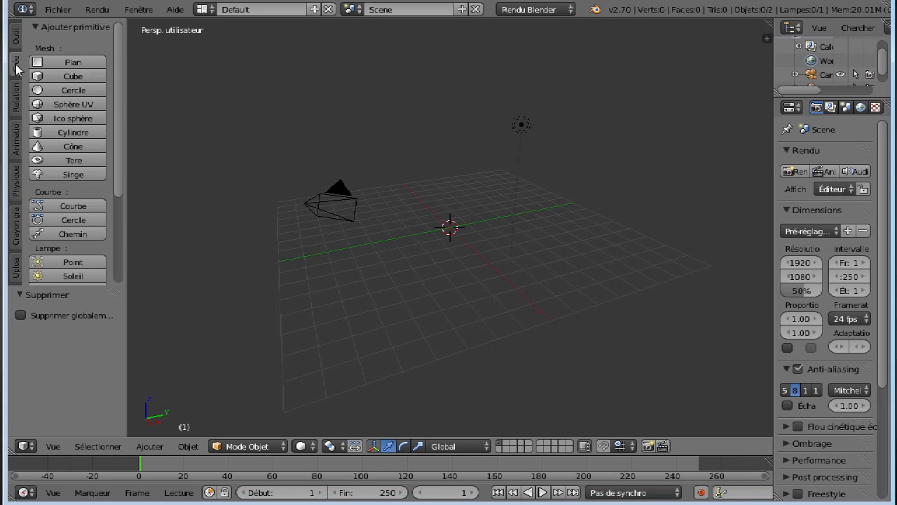
left_click(67, 63)
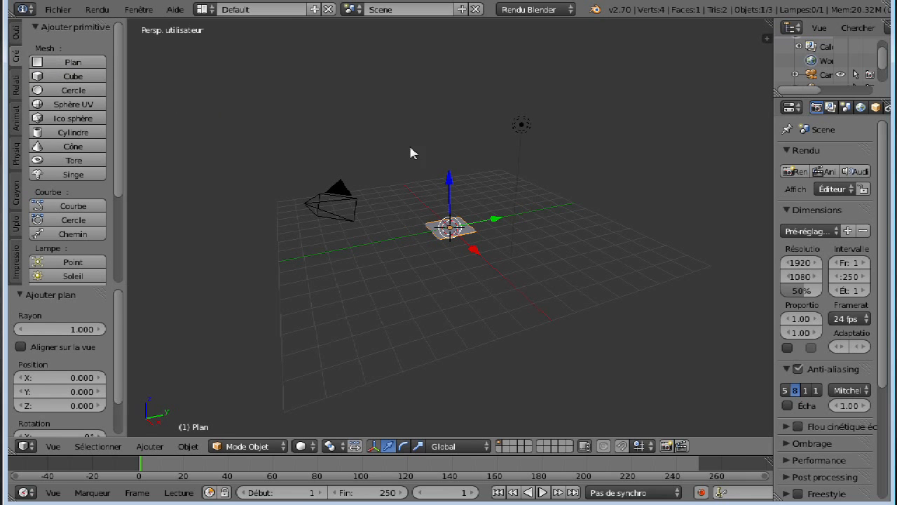
scroll(456, 243, "up", 6)
scroll(453, 243, "down", 7)
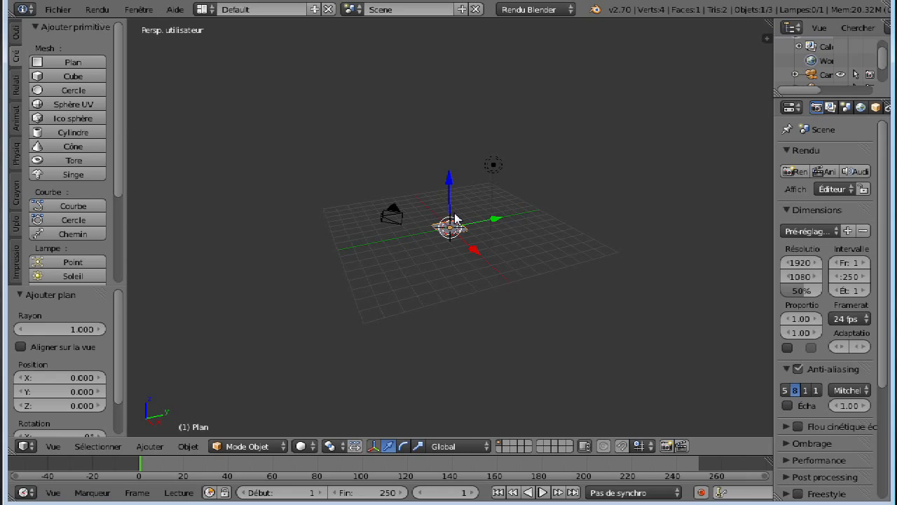
key("s")
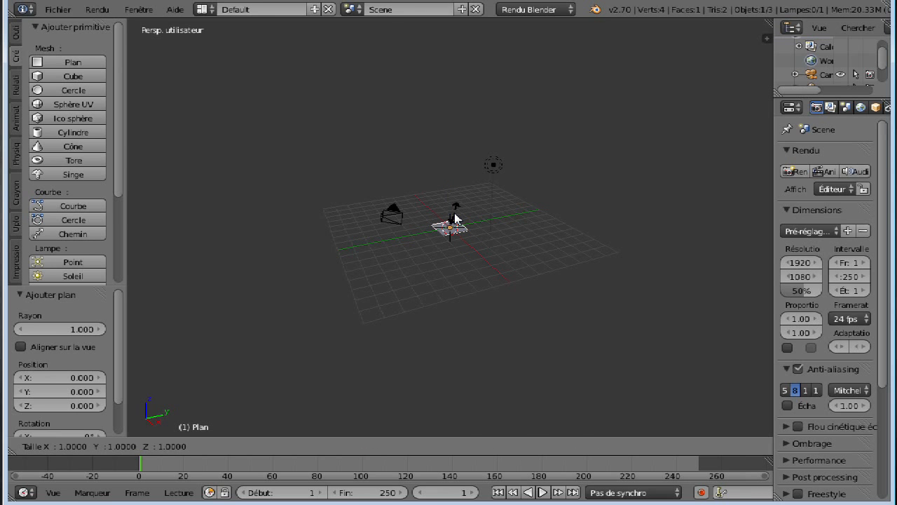
left_click(748, 105)
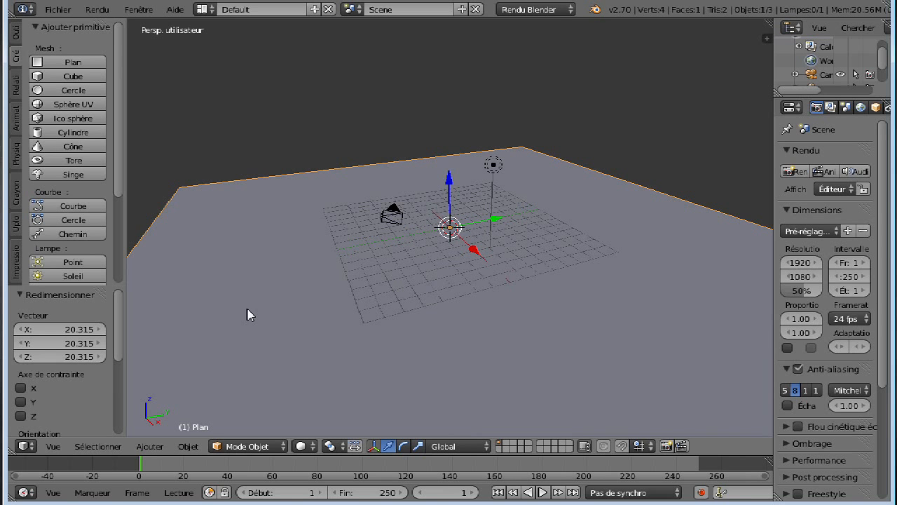
Step: Switch to the camera view and enlarge the floor plane by a further factor of about 2
key("KP_0")
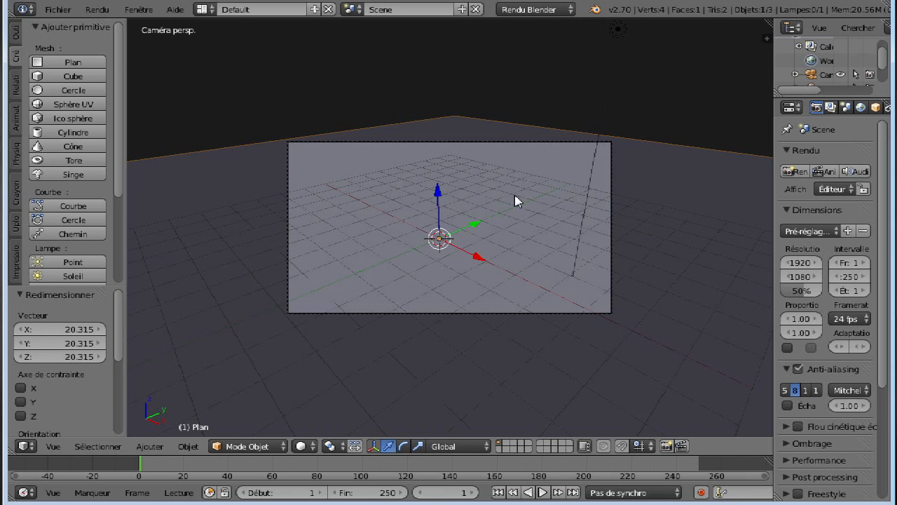
key("s")
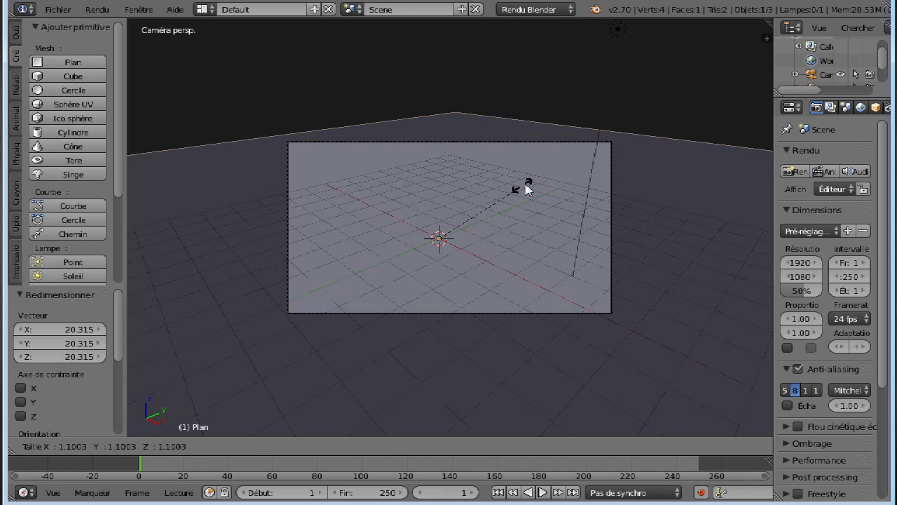
left_click(591, 154)
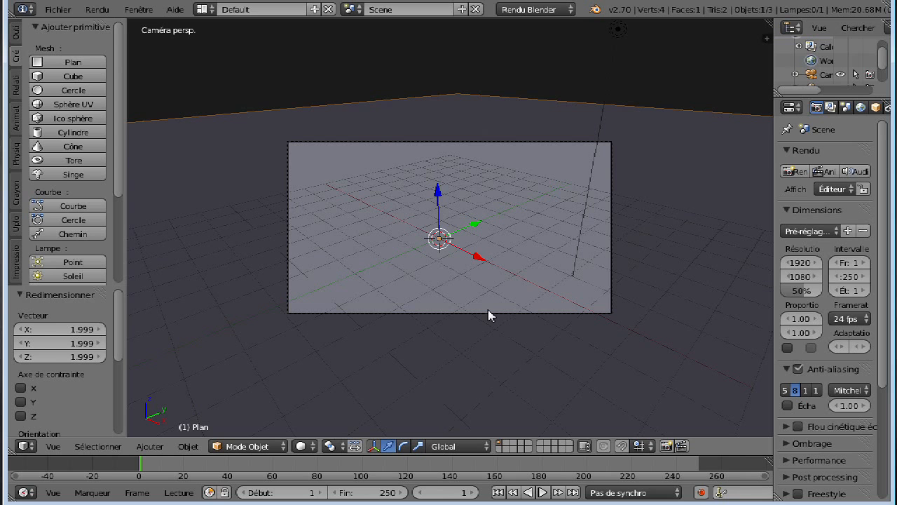
scroll(564, 240, "down", 4)
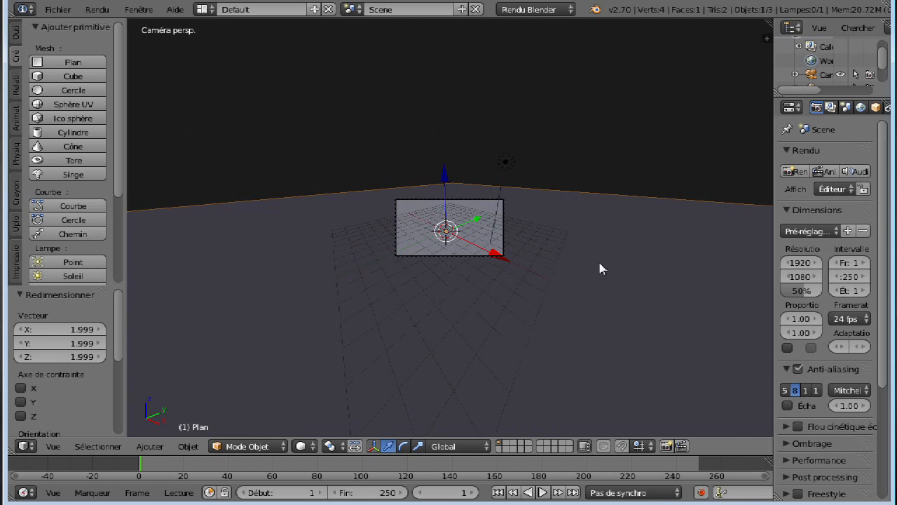
scroll(607, 266, "up", 5)
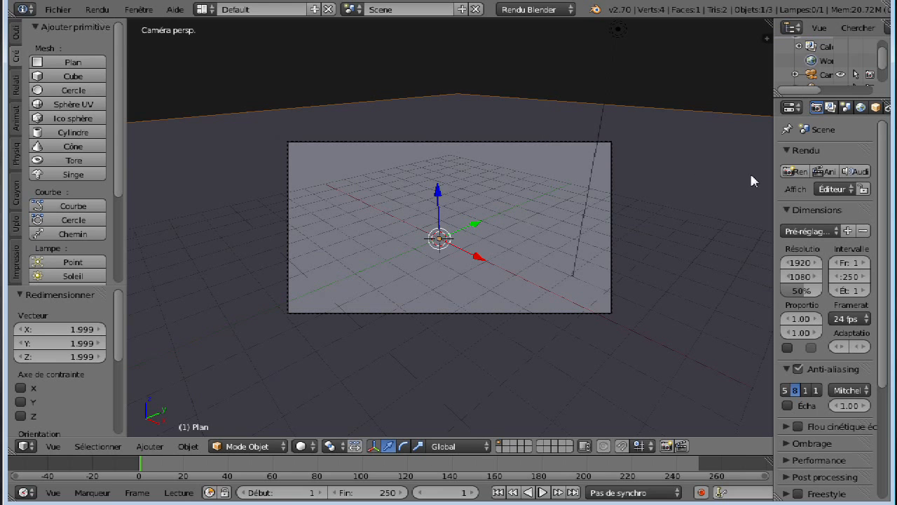
Step: Widen the properties area and create a new material for the floor plane
left_click_drag(753, 119, 684, 132)
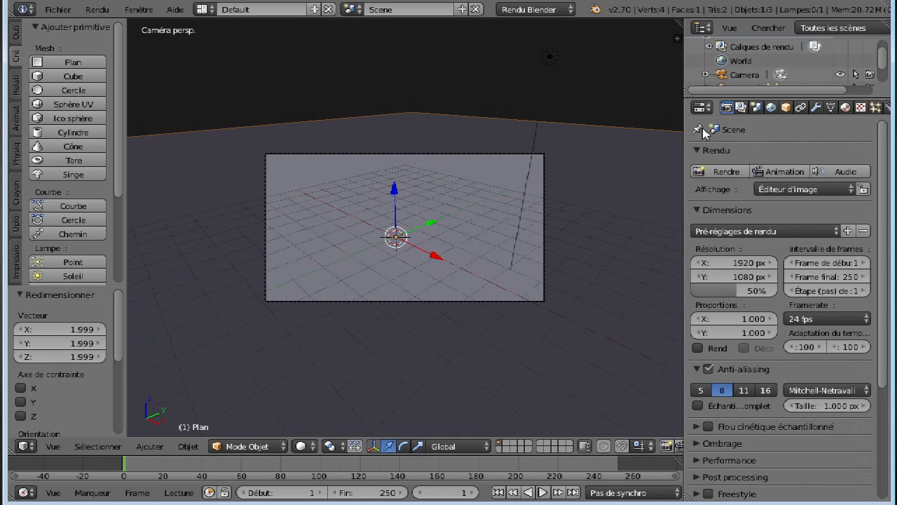
left_click(845, 109)
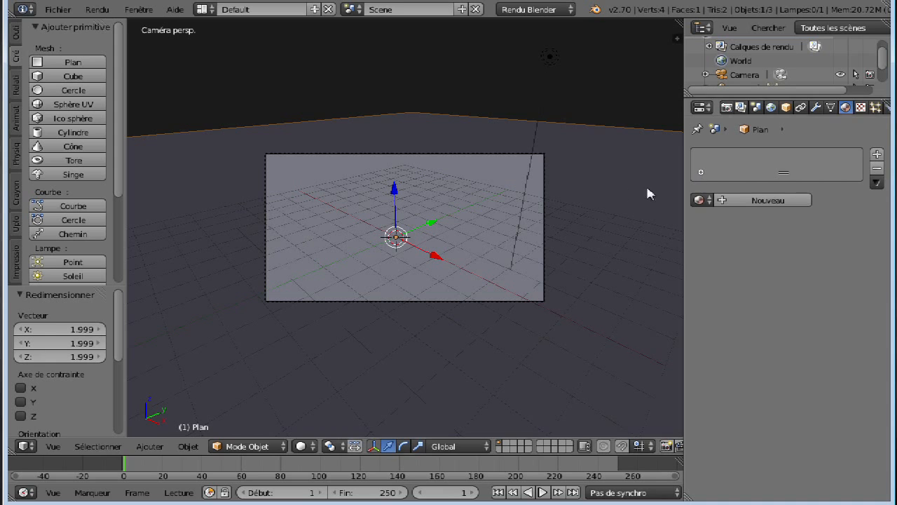
left_click(764, 201)
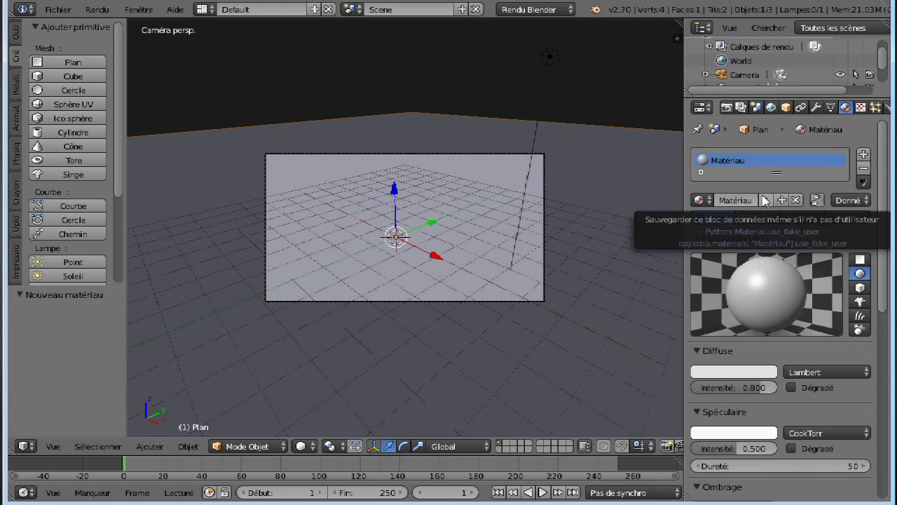
Step: Set the floor material's diffuse colour to hex 797979
scroll(757, 274, "down", 4)
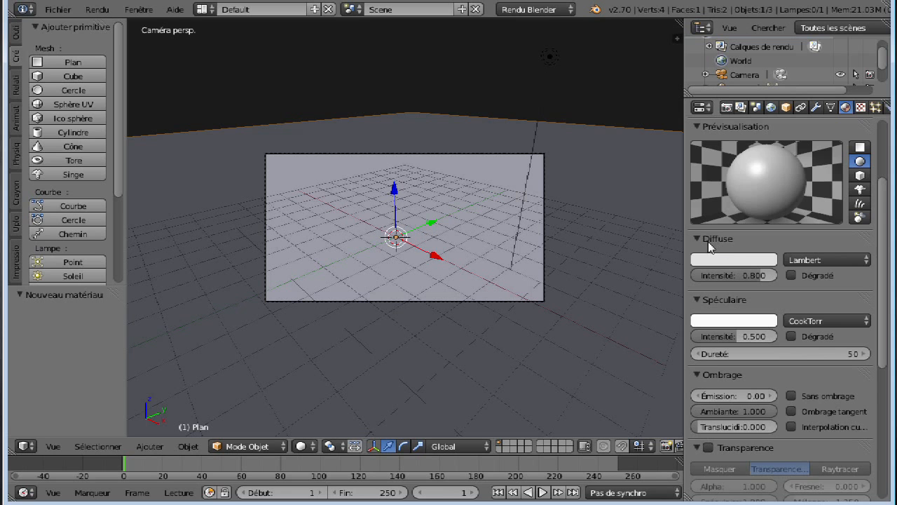
left_click(737, 263)
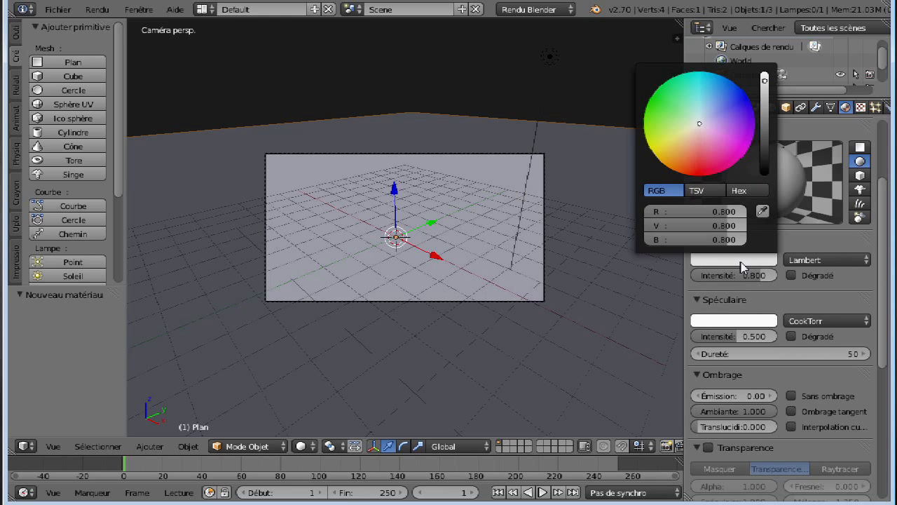
left_click(746, 194)
left_click(677, 211)
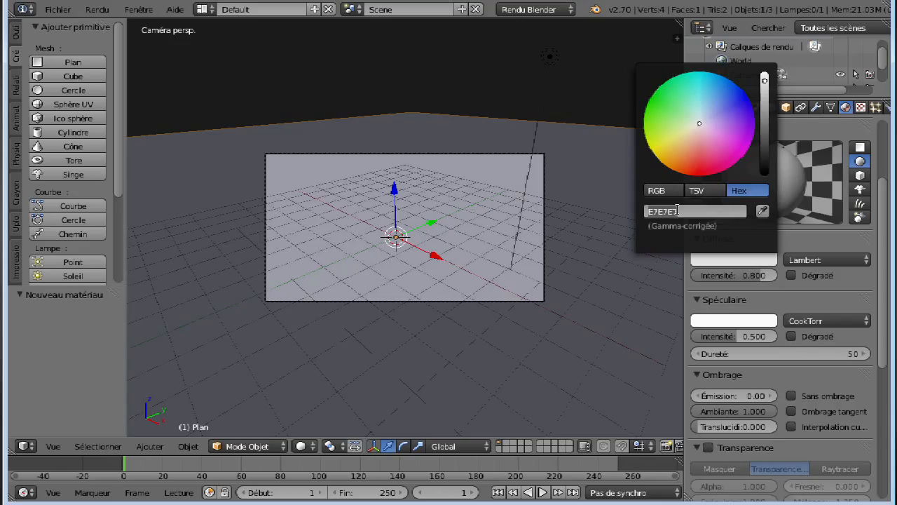
type("797979")
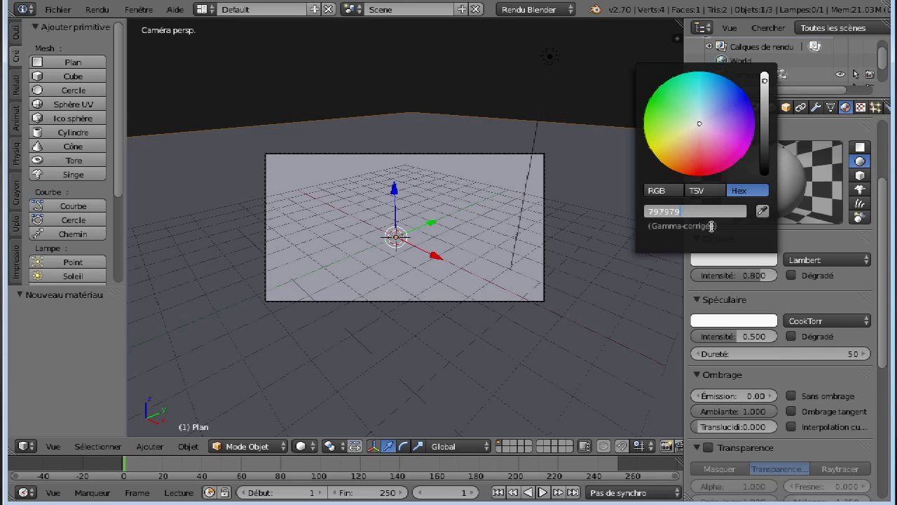
key("Return")
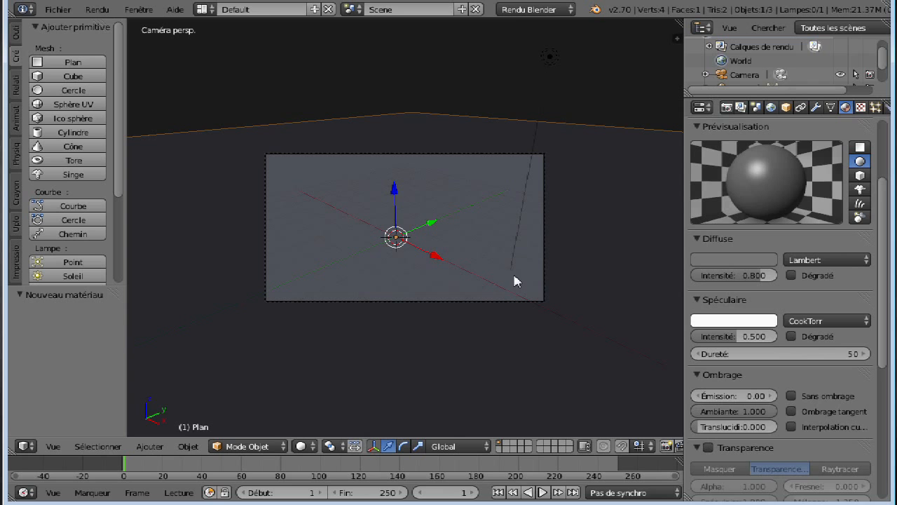
Step: Import the STL file crane.stl from the Desktop folder into the scene
scroll(607, 283, "up", 2)
scroll(607, 284, "down", 5)
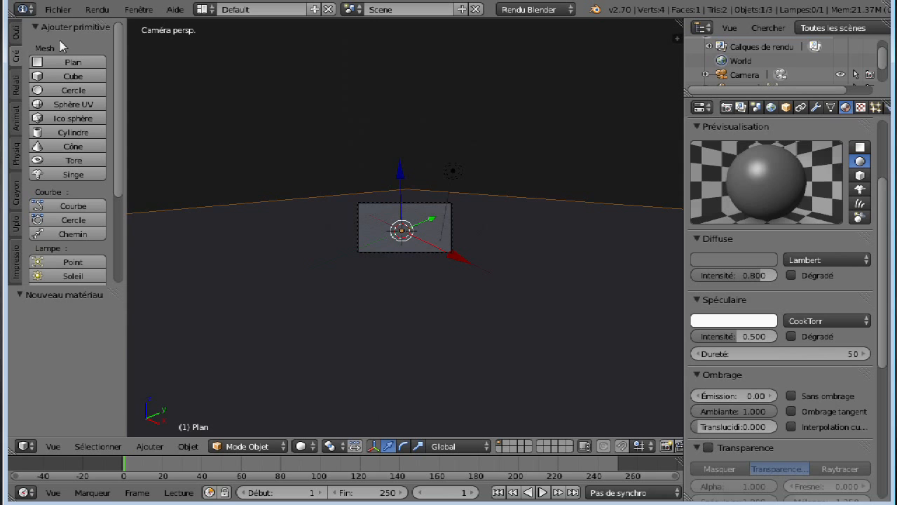
left_click(58, 11)
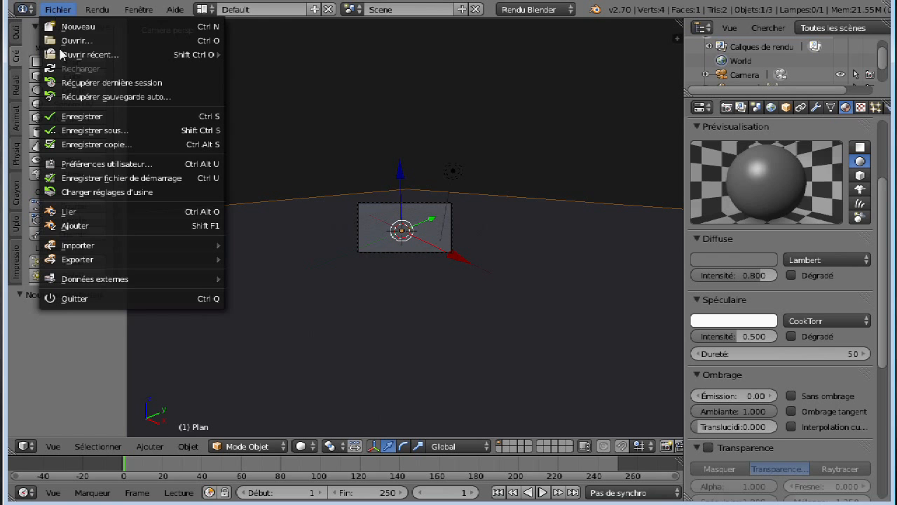
mouse_move(95, 253)
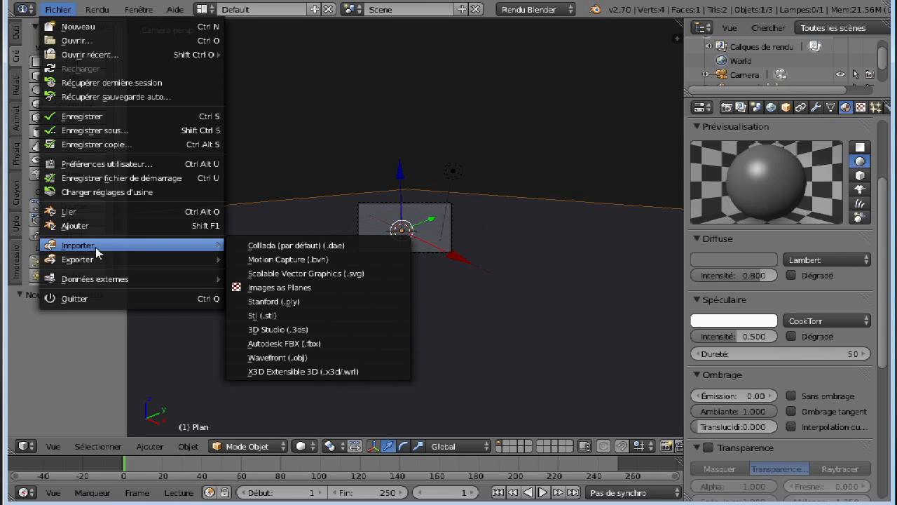
left_click(292, 317)
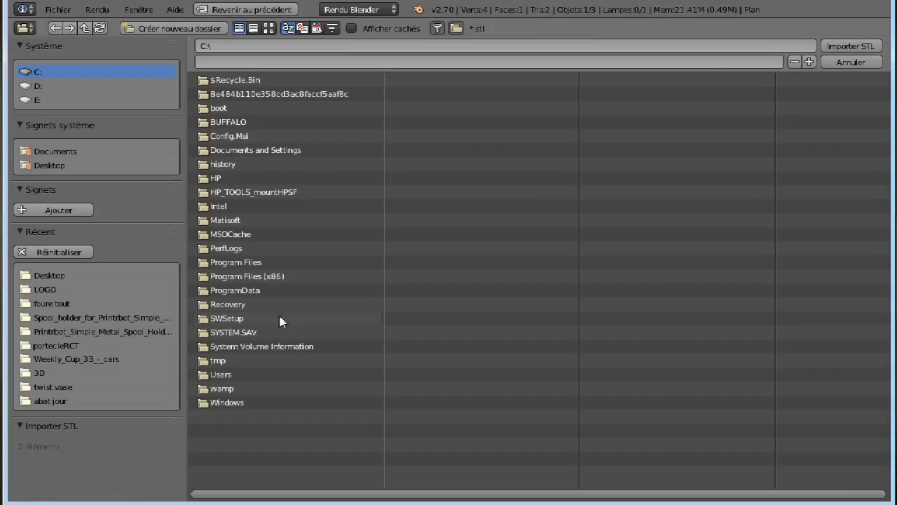
left_click(52, 277)
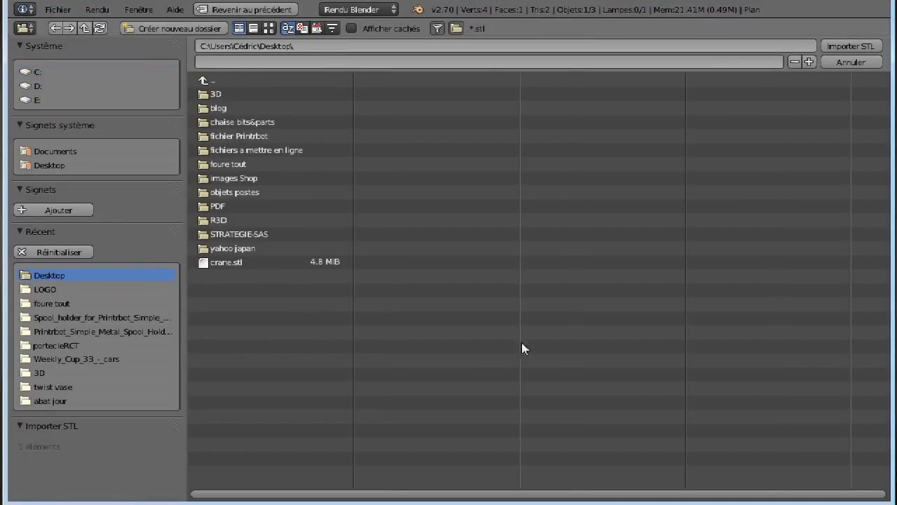
left_click(235, 264)
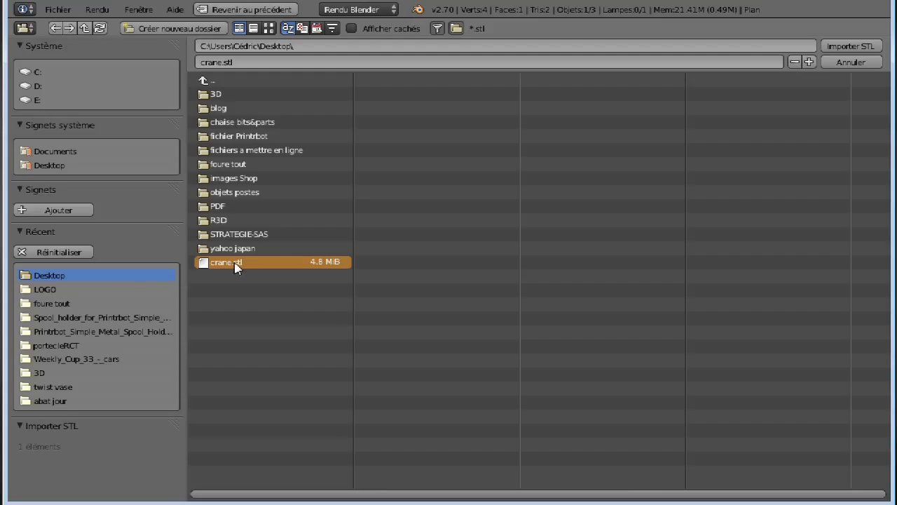
double_click(235, 263)
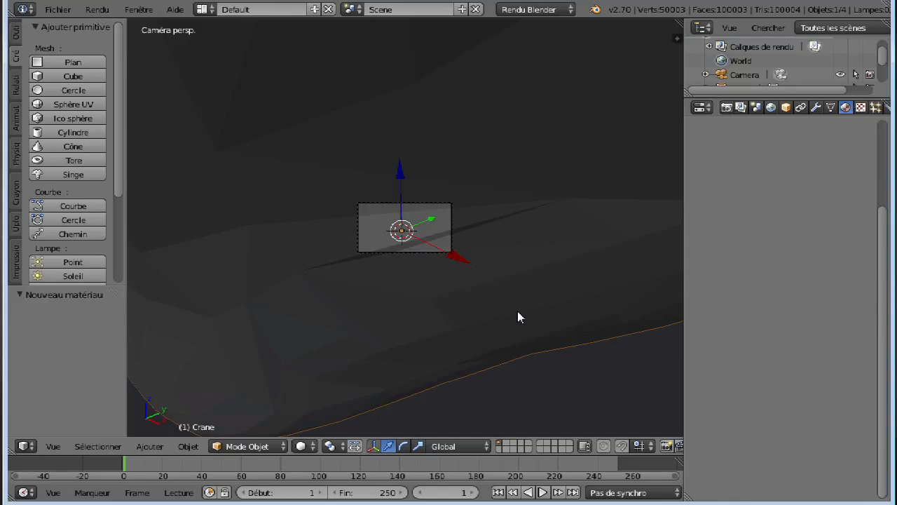
Step: Scale the imported skull down to a factor of about 0.032 so it fits inside the camera frame
key("s")
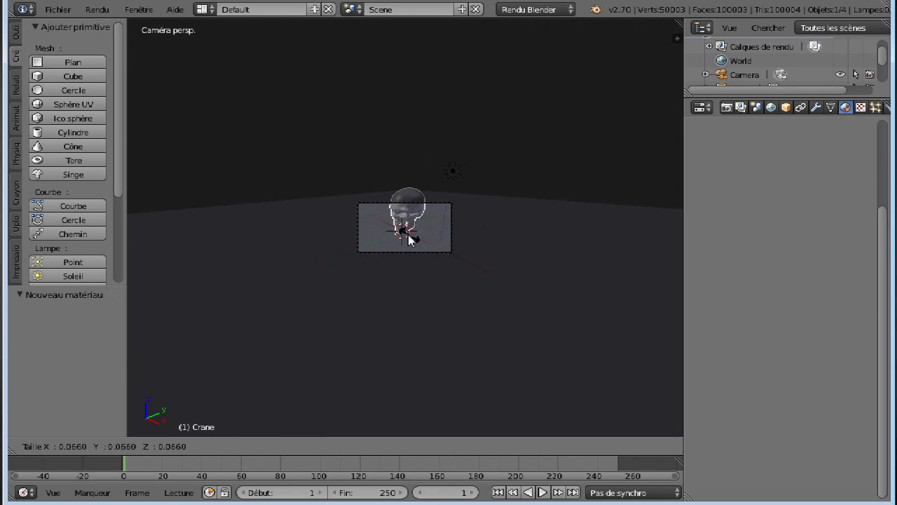
left_click(408, 239)
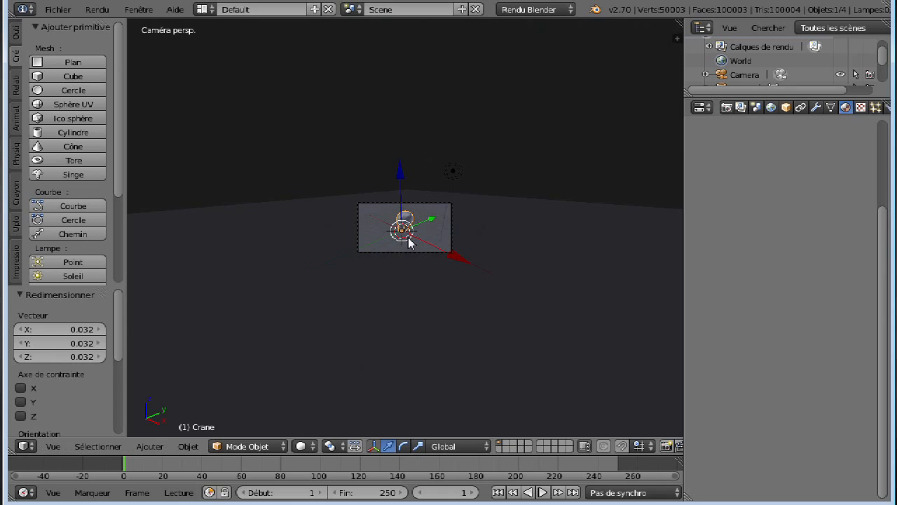
scroll(410, 241, "up", 8)
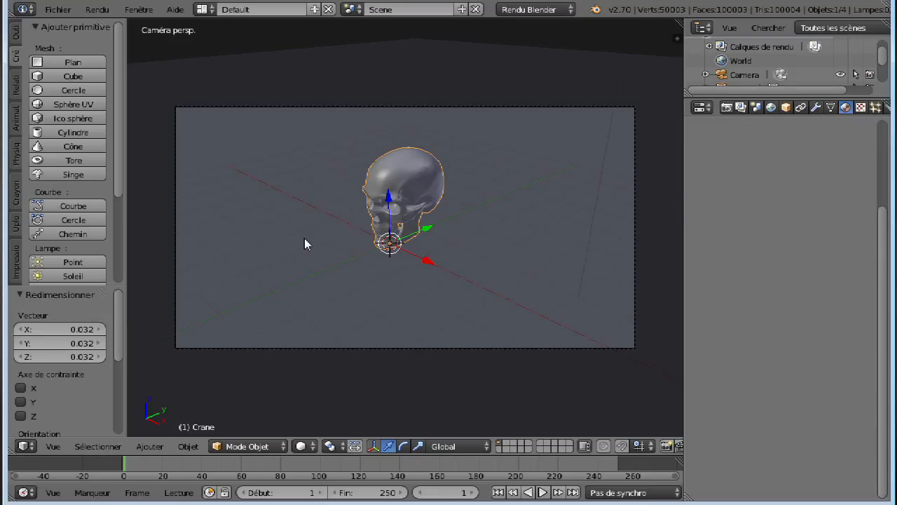
Step: Rotate the skull about 62.4° around the global Z axis so its face turns towards the camera
key("r")
key("z")
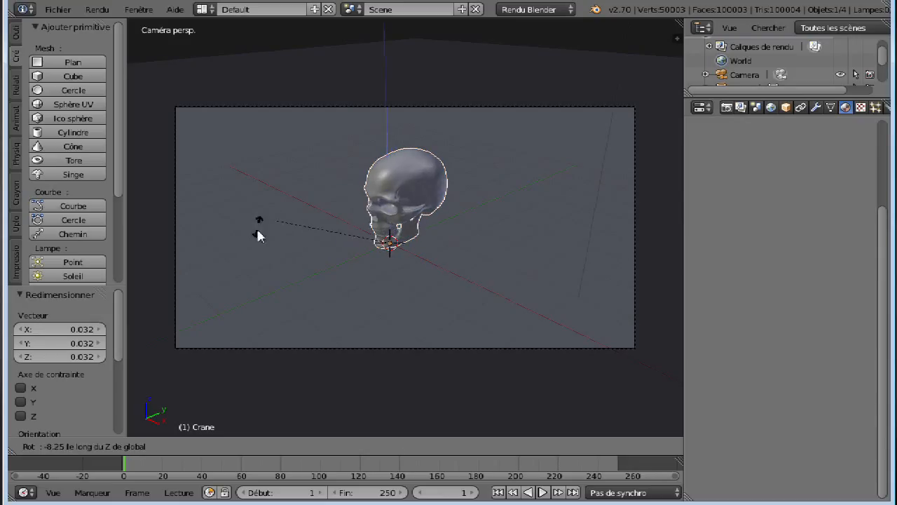
left_click(370, 288)
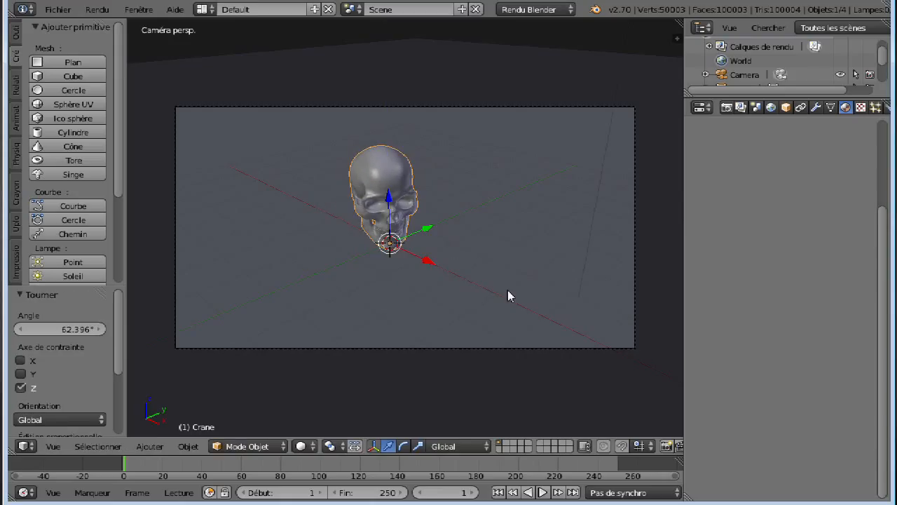
Step: Tilt the skull about -15.6° around its local X axis and move it about 0.7 along the global X axis
key("r")
key("x")
key("x")
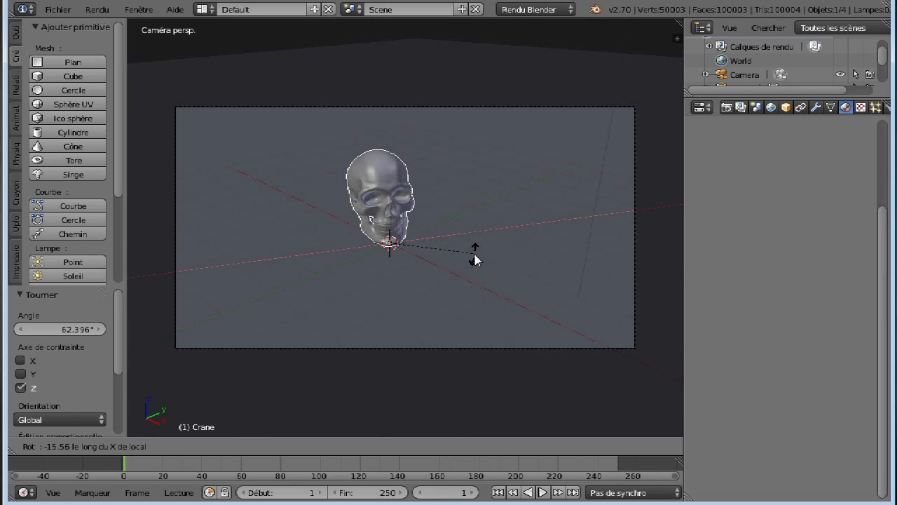
left_click(476, 260)
left_click_drag(429, 262, 451, 276)
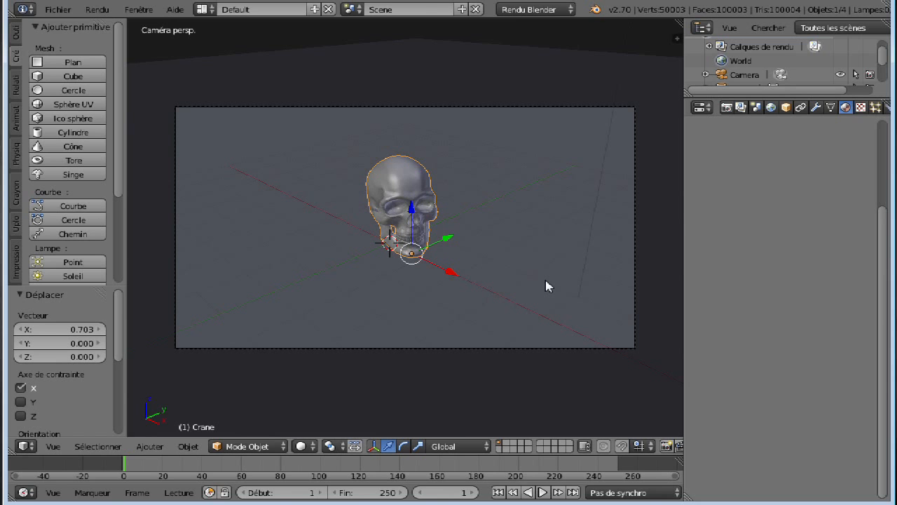
Step: Lower the skull about 0.066 along Z in the front view so its jaw rests on the floor, and return to the camera view
key("KP_1")
scroll(400, 257, "up", 3)
scroll(400, 257, "up", 8)
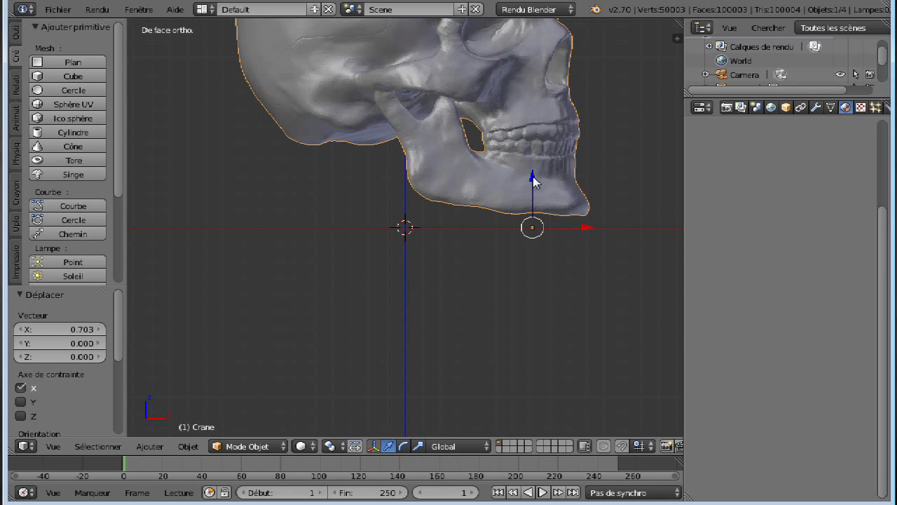
left_click_drag(531, 176, 531, 186)
scroll(568, 268, "up", 3)
scroll(568, 267, "down", 7)
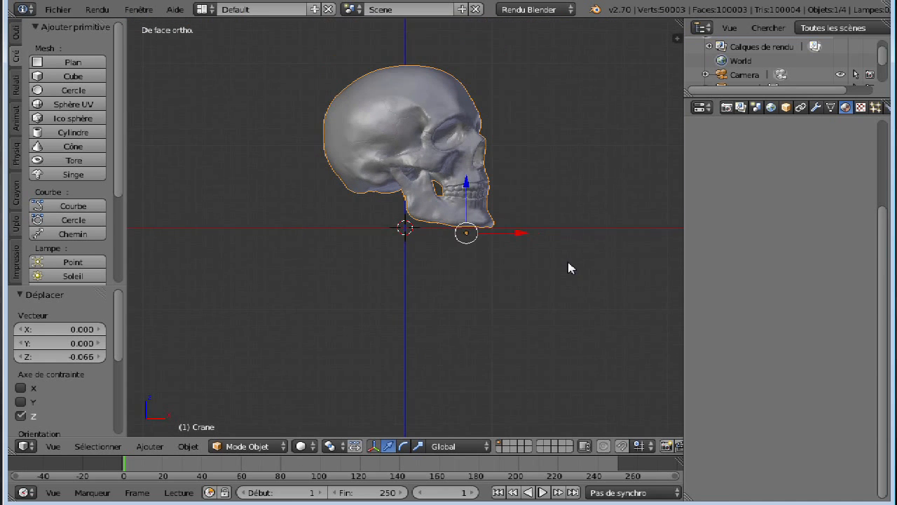
scroll(568, 267, "up", 1)
key("KP_0")
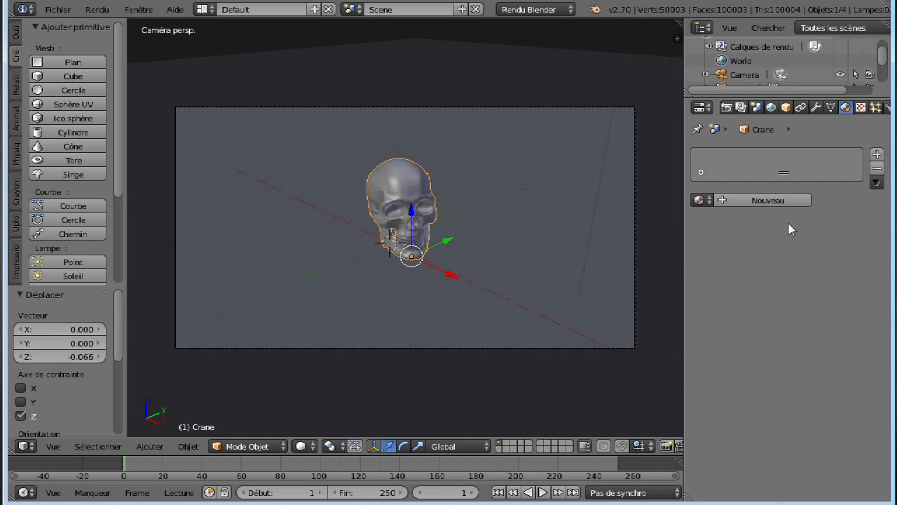
Step: Create a new material for the skull and set its diffuse colour to hex ef7247
left_click(762, 201)
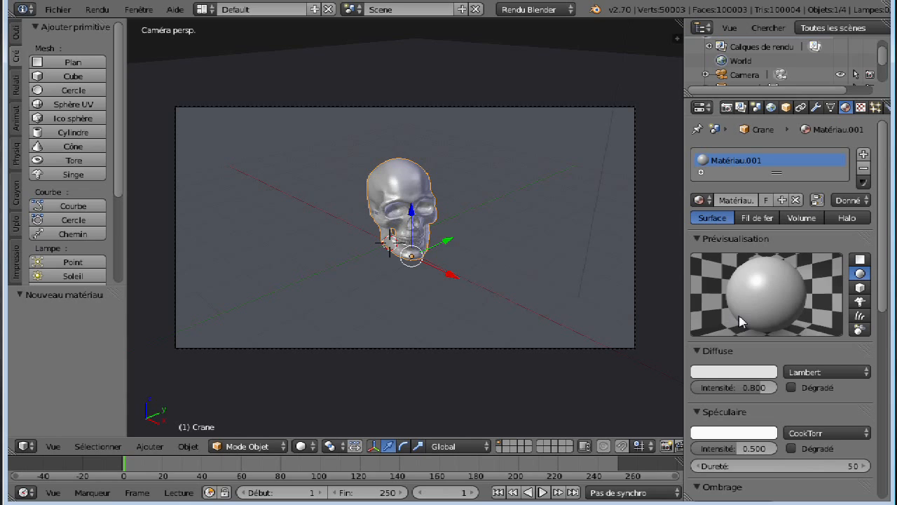
left_click(732, 373)
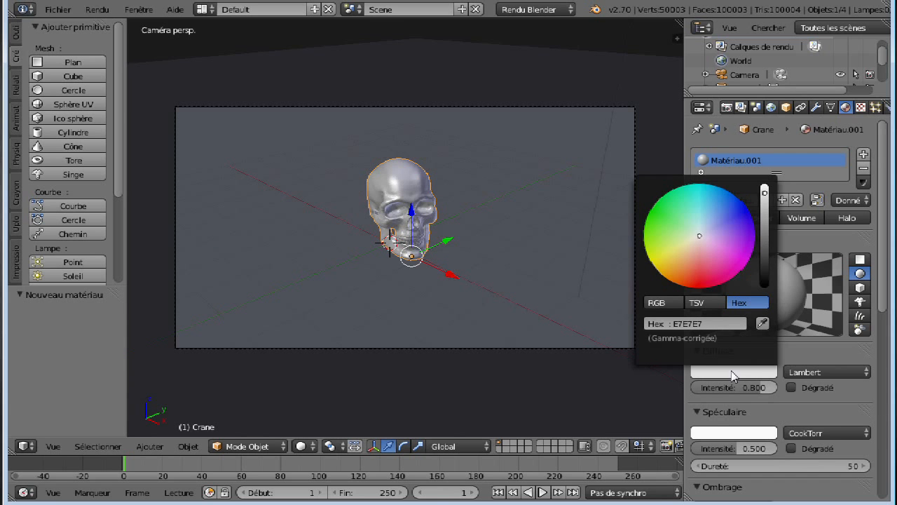
left_click(693, 323)
type("ef7247")
key("Return")
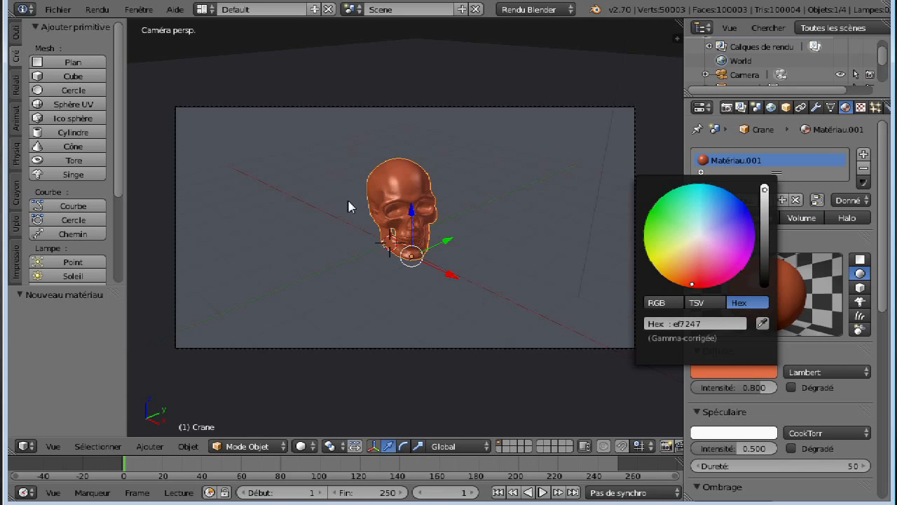
Step: Apply smooth shading to the skull mesh and show the full camera frame again
scroll(396, 230, "up", 4)
scroll(396, 229, "up", 1)
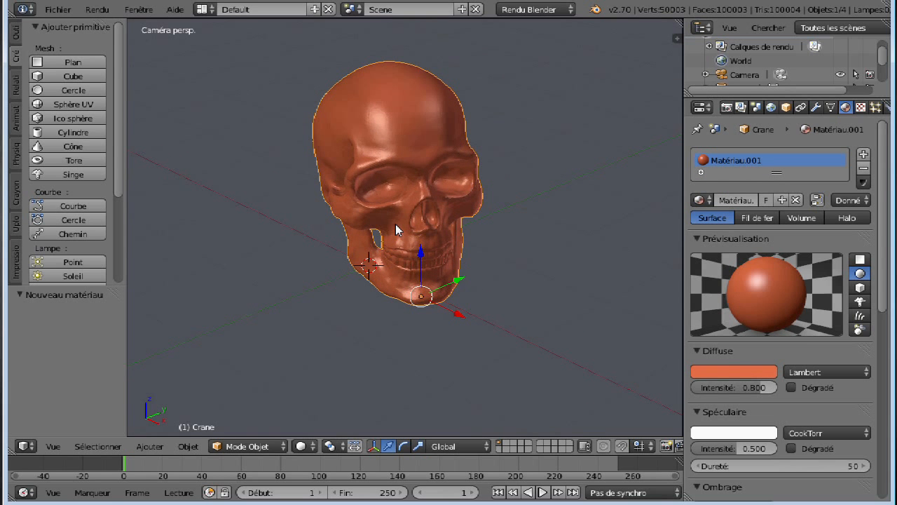
scroll(454, 202, "up", 4)
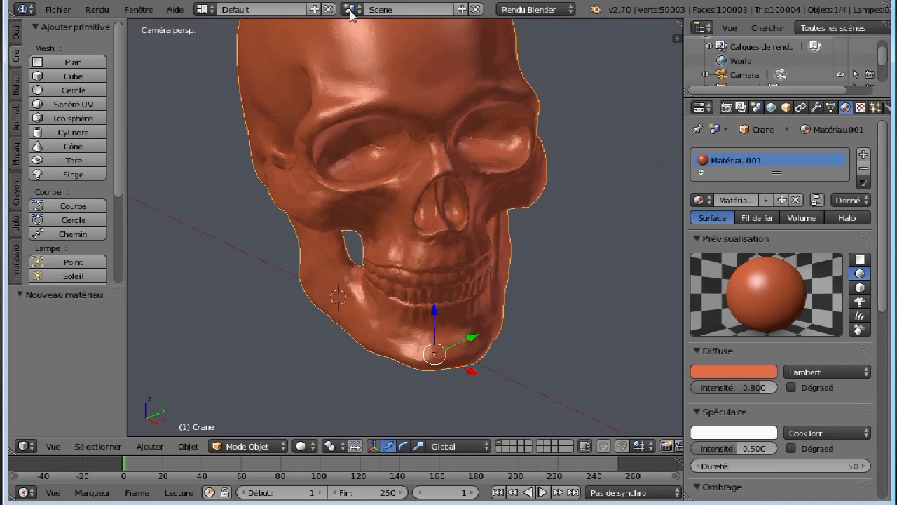
scroll(391, 68, "down", 1)
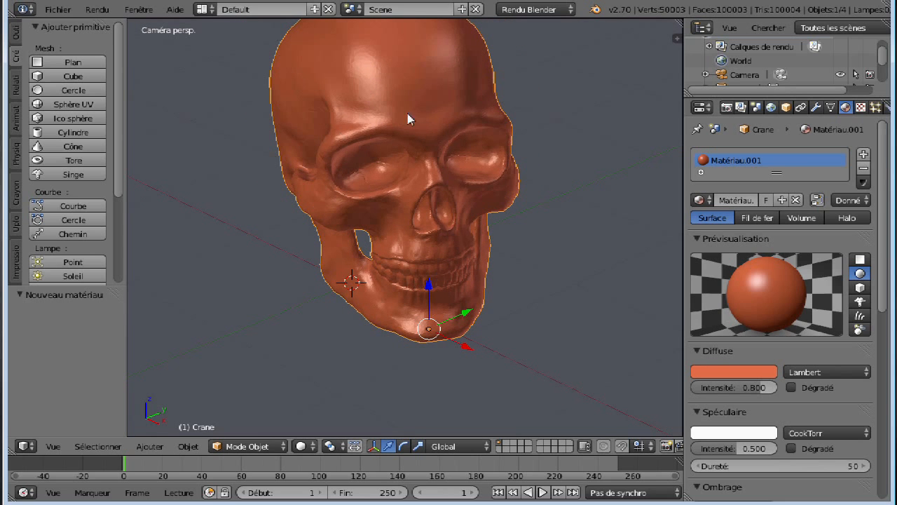
middle_click_drag(371, 188, 370, 117)
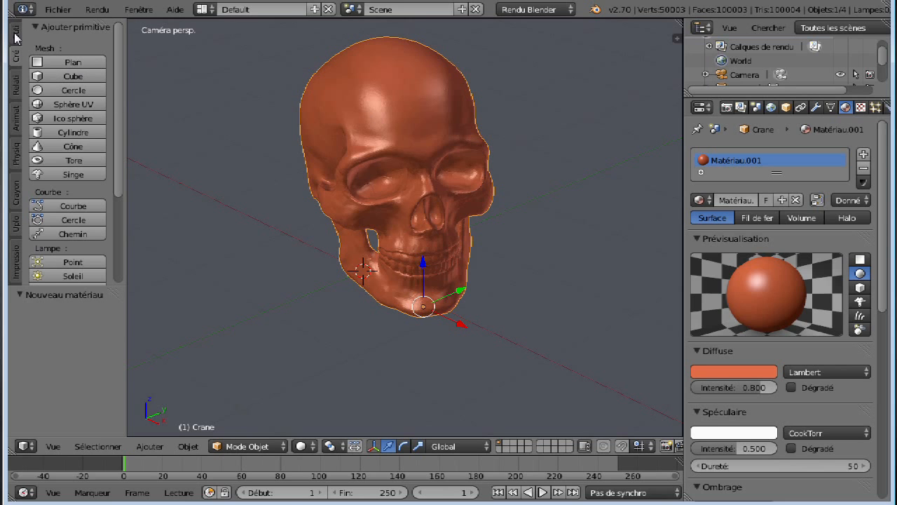
left_click(16, 37)
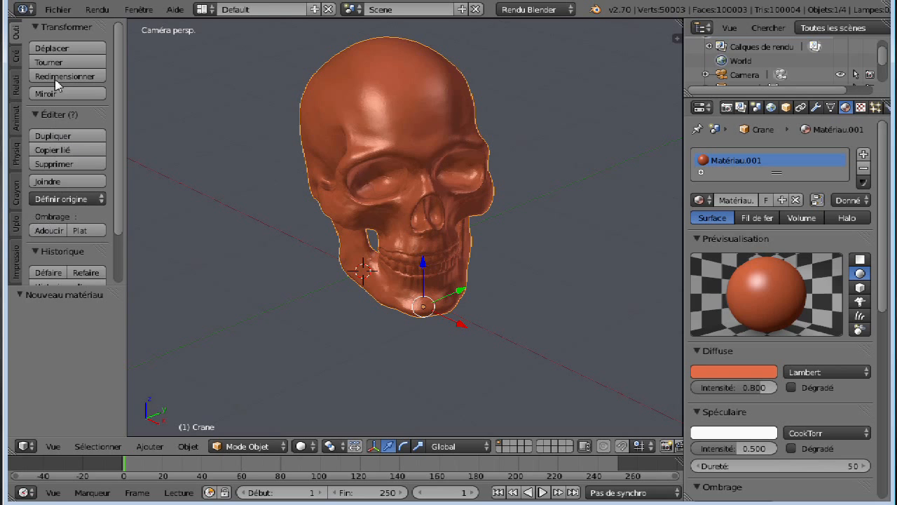
left_click(49, 233)
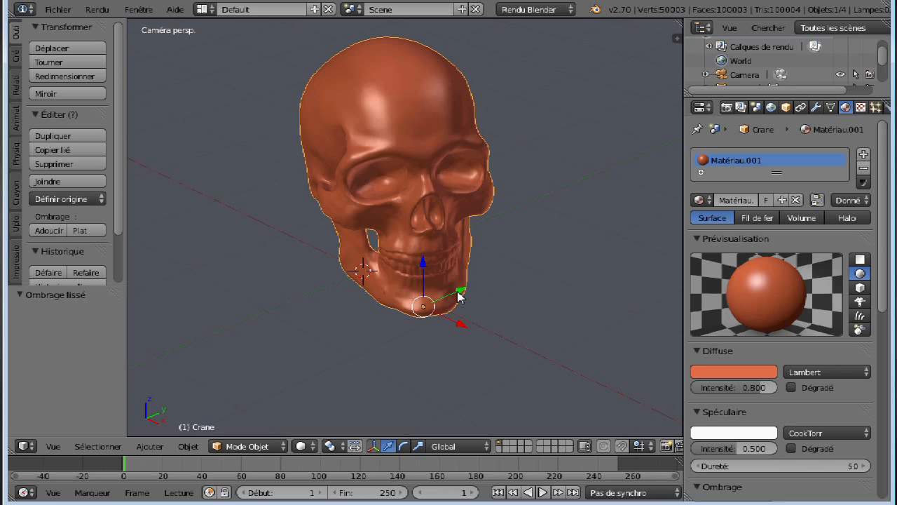
key("KP_0")
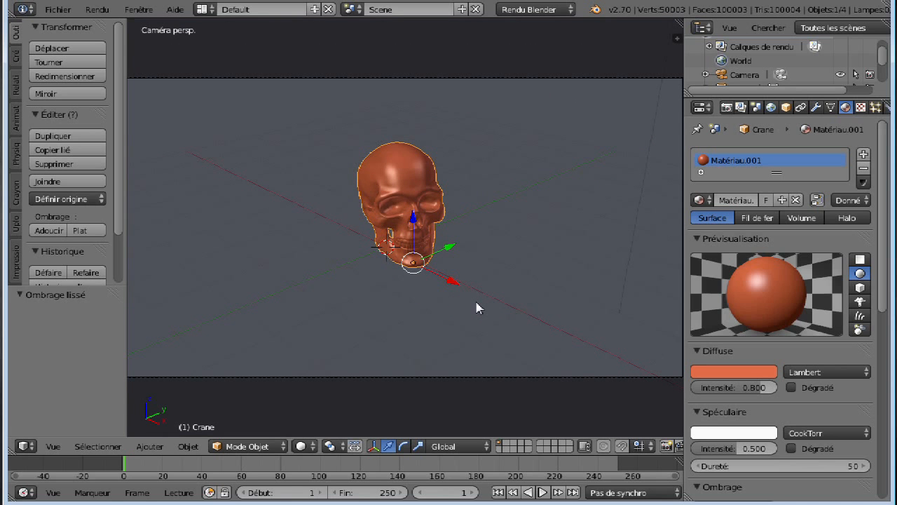
scroll(477, 307, "down", 2)
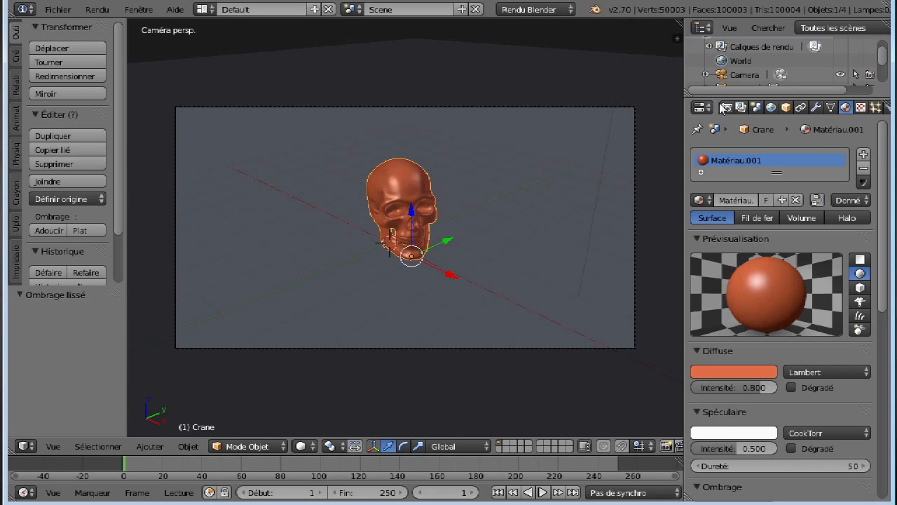
left_click(816, 106)
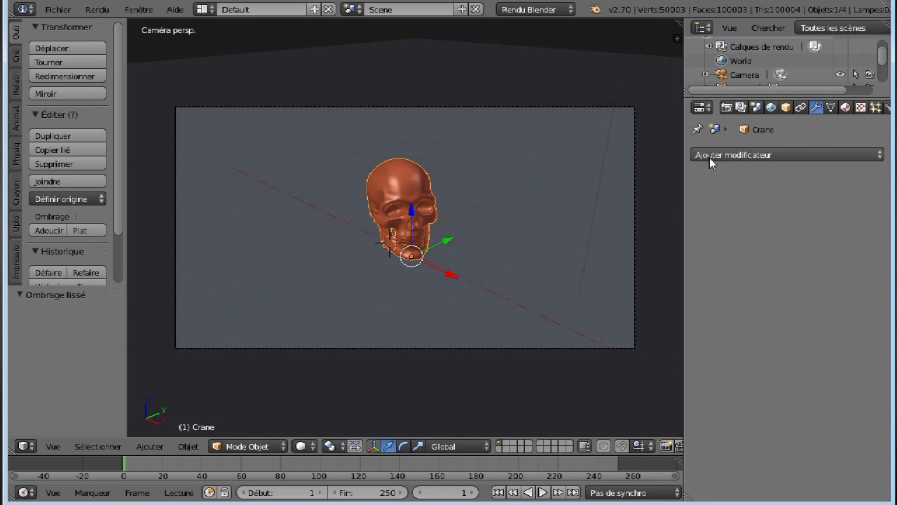
left_click(776, 156)
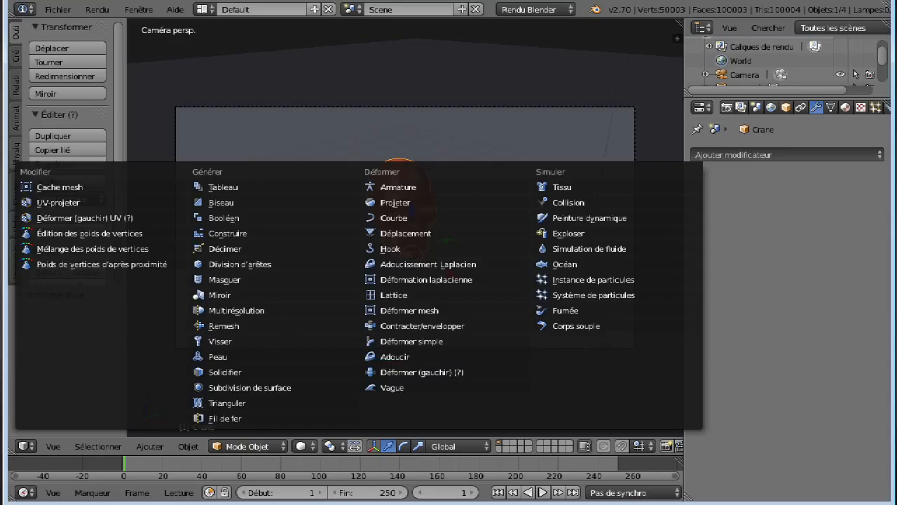
key("Escape")
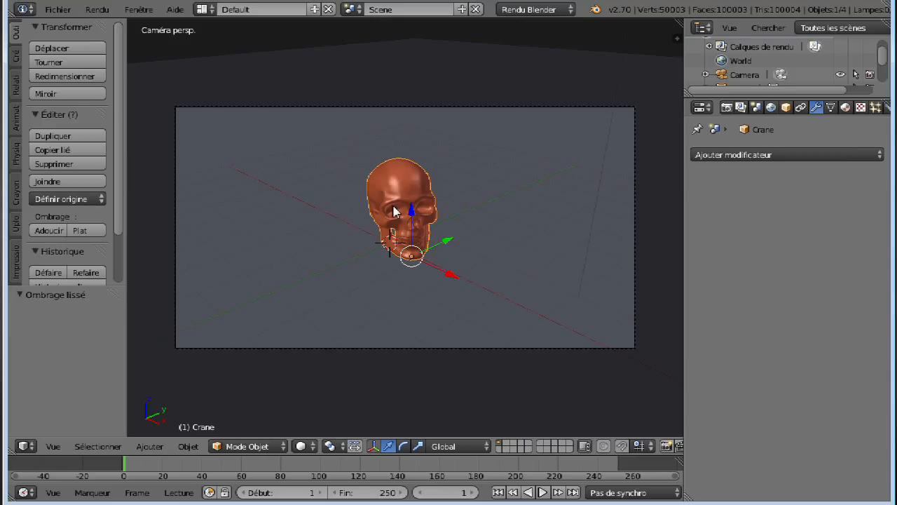
Step: Preview the skull and its floor shadow with rendered viewport shading, and return to solid shading
left_click(314, 451)
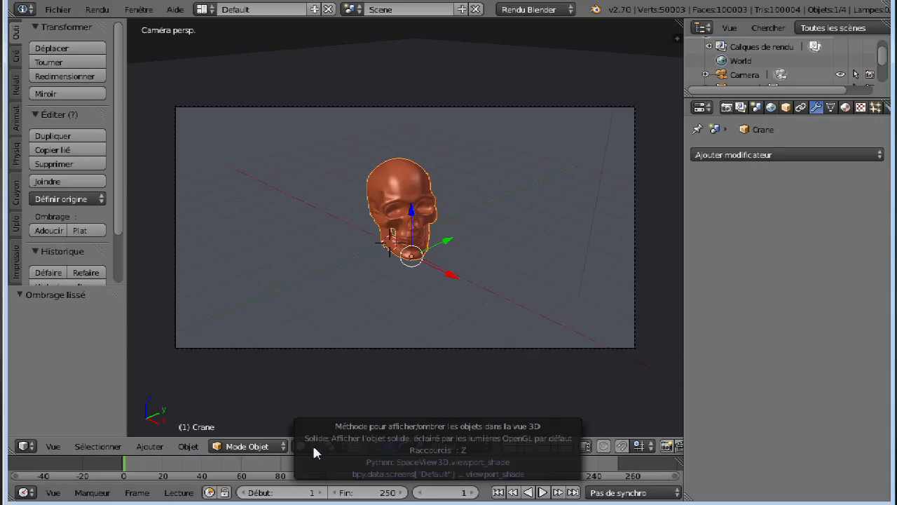
left_click(312, 444)
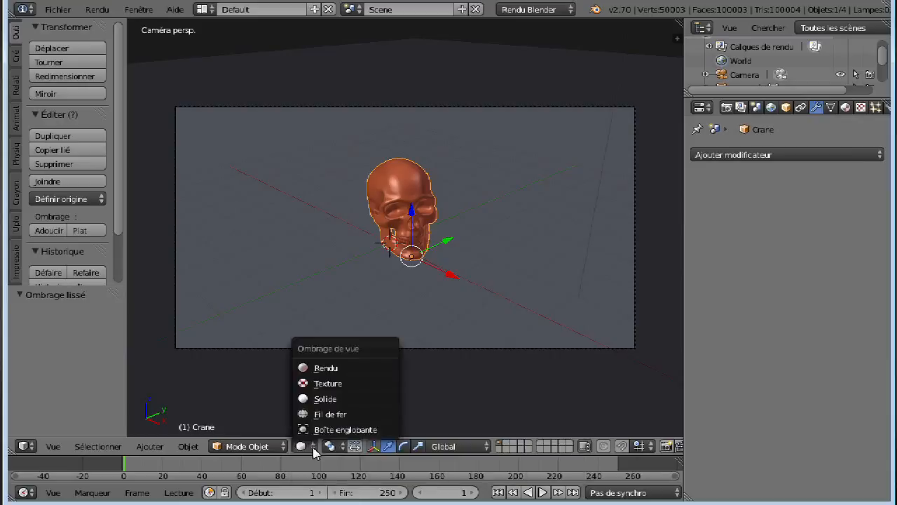
left_click(327, 370)
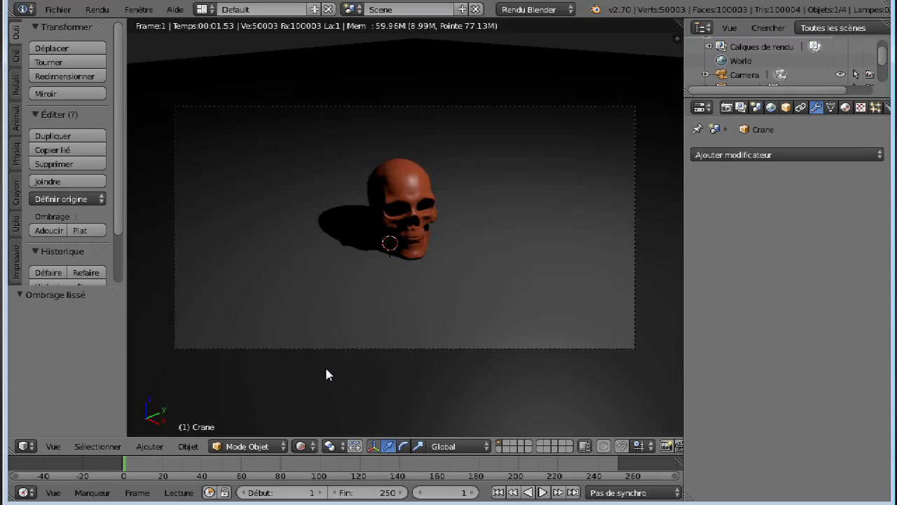
left_click(411, 398)
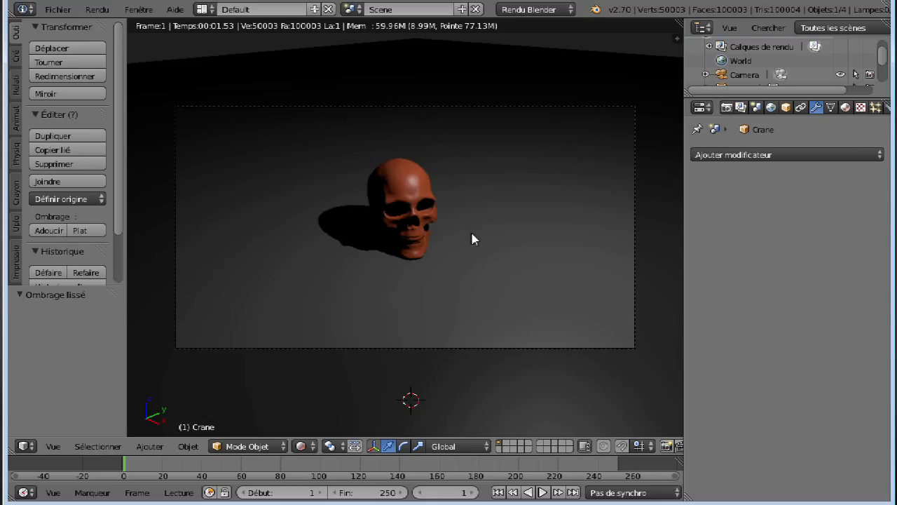
left_click(309, 449)
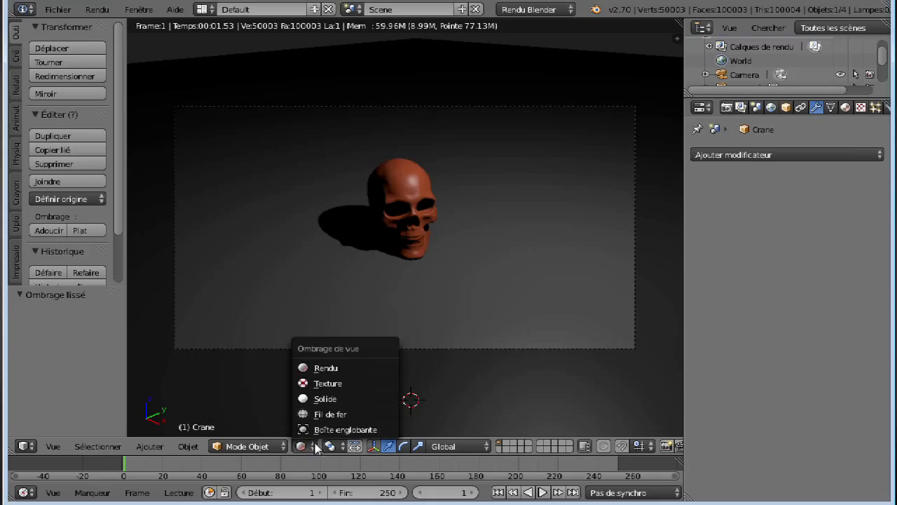
left_click(324, 401)
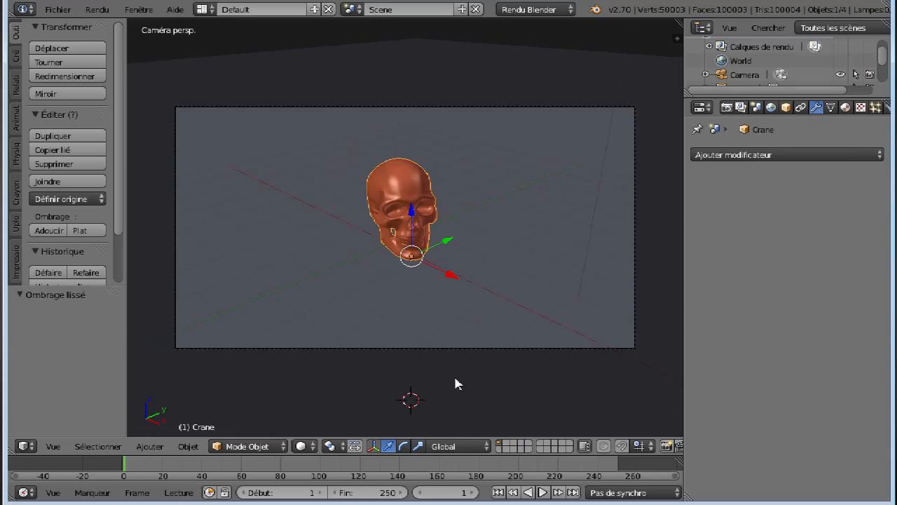
Step: Move the lamp in the top view away from the skull to about X 9.16 and Y 0.21
key("KP_7")
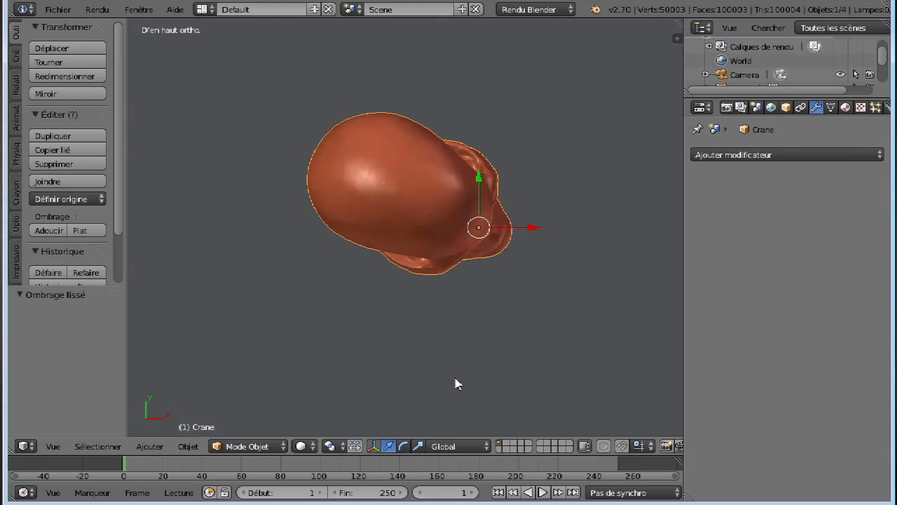
scroll(459, 382, "down", 8)
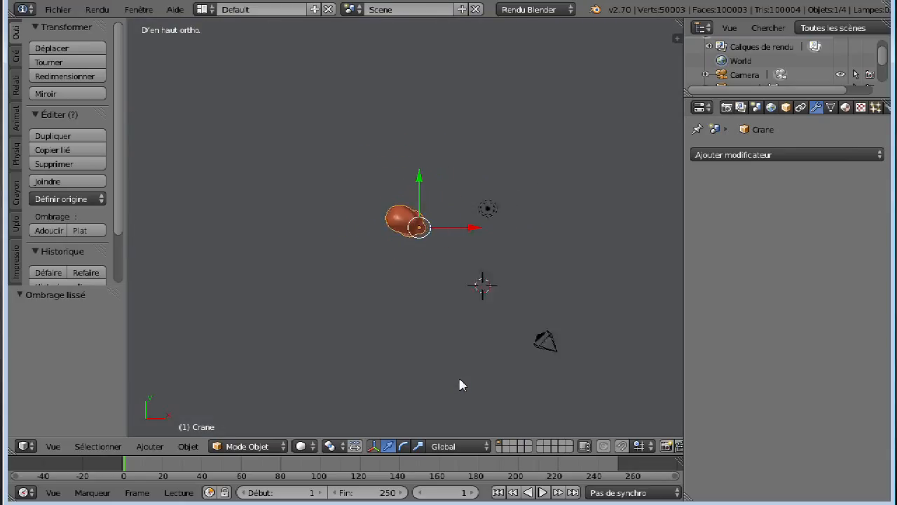
scroll(462, 382, "down", 2)
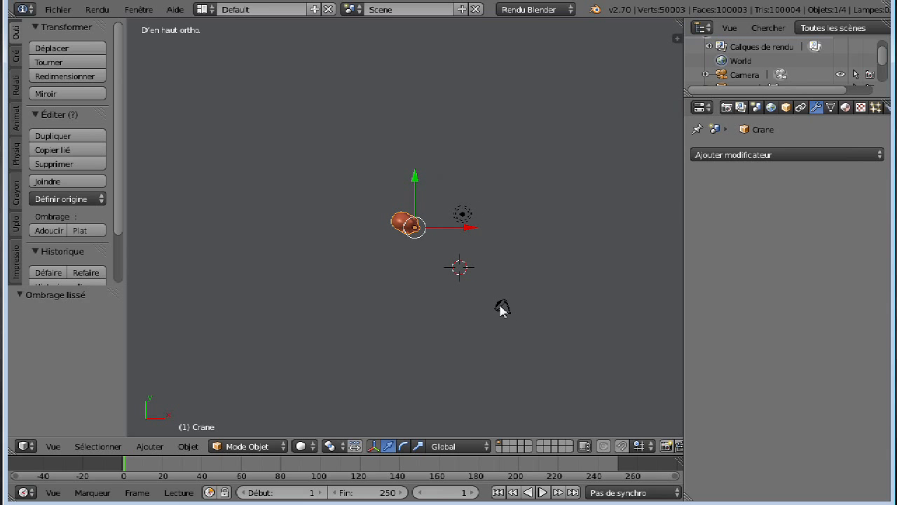
right_click(463, 216)
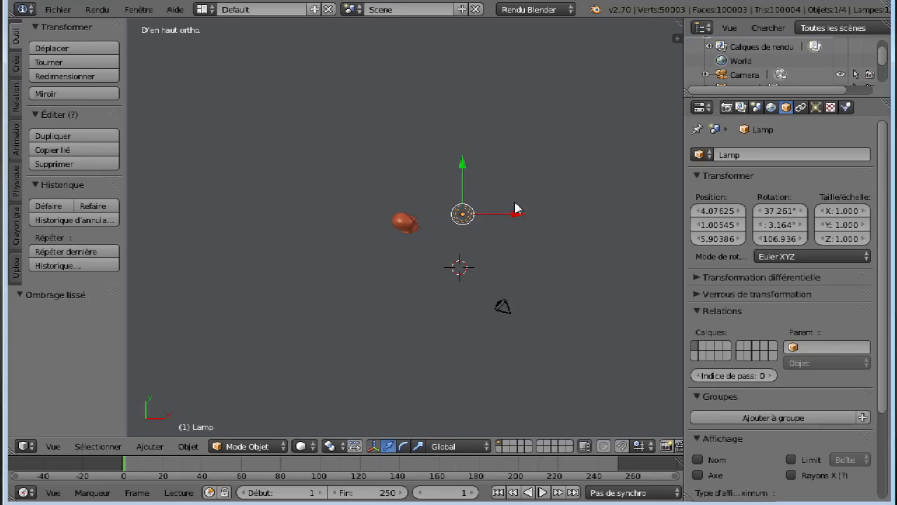
left_click_drag(516, 217, 589, 222)
left_click_drag(534, 173, 535, 183)
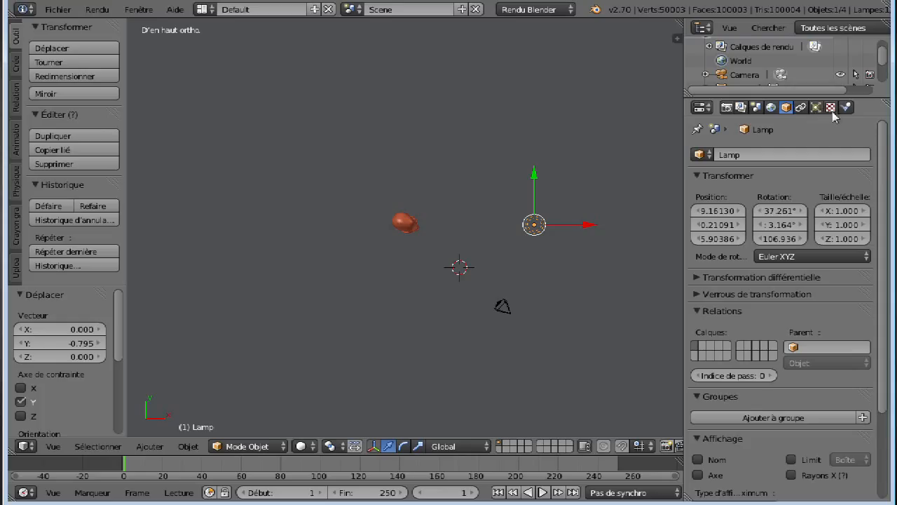
Step: Enlarge the outliner to list all scene objects and set the point lamp's energy to 3, keeping its specular option enabled
left_click_drag(820, 93, 817, 163)
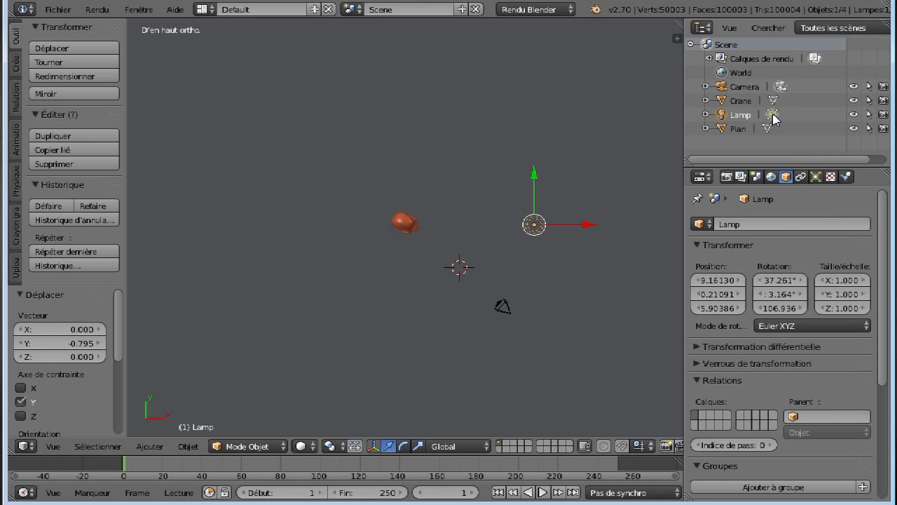
left_click(816, 177)
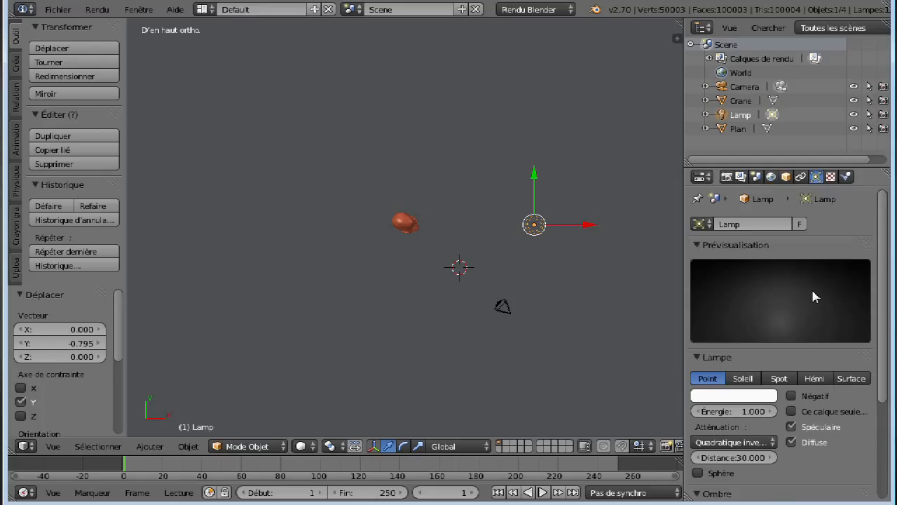
scroll(813, 293, "down", 4)
scroll(813, 293, "up", 4)
left_click(749, 413)
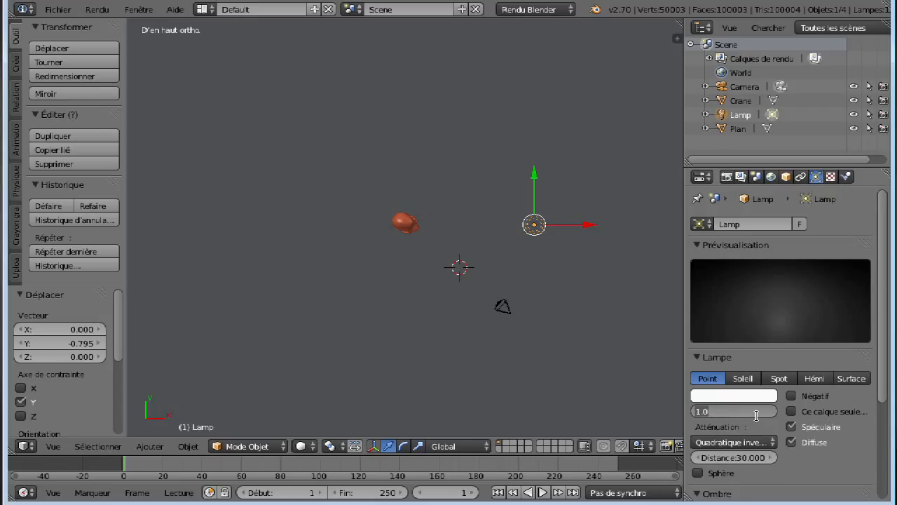
type("3")
key("Return")
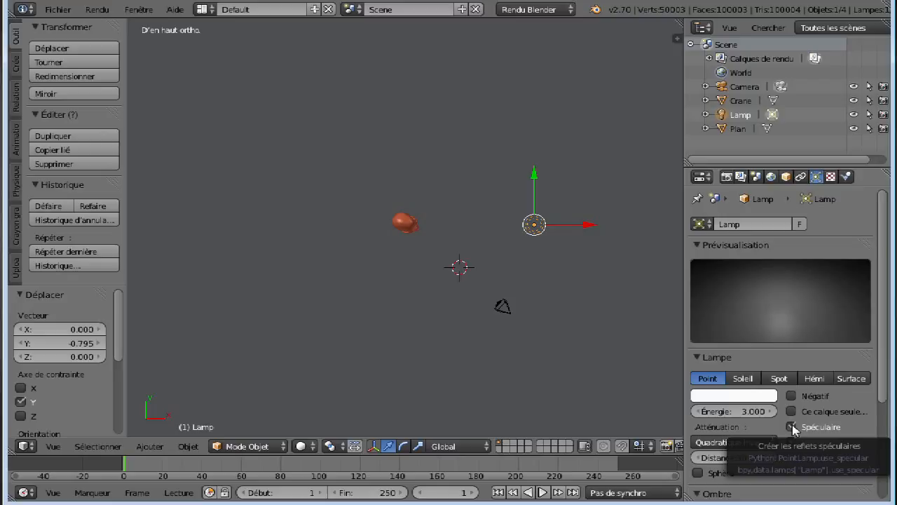
left_click(793, 425)
left_click(794, 426)
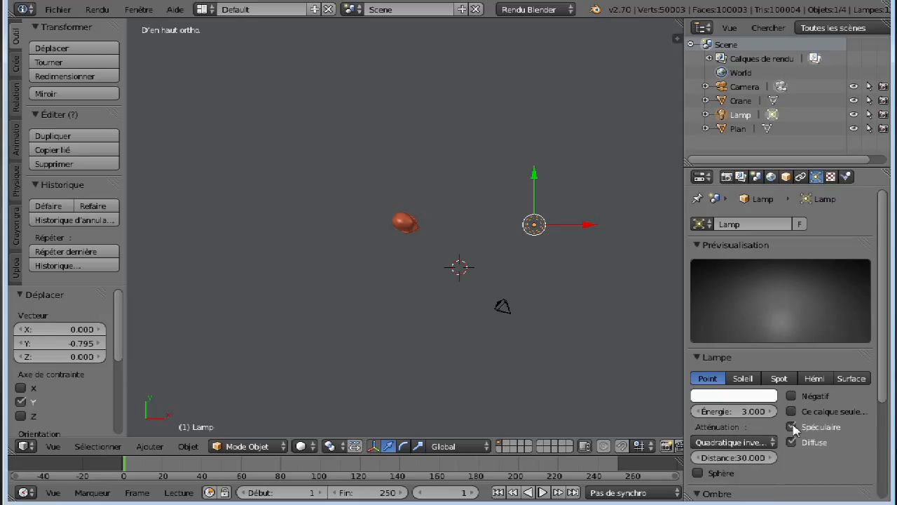
Step: Preview the single lamp's effect on the skull through the camera with rendered shading, and return to solid shading
left_click(793, 426)
left_click(792, 426)
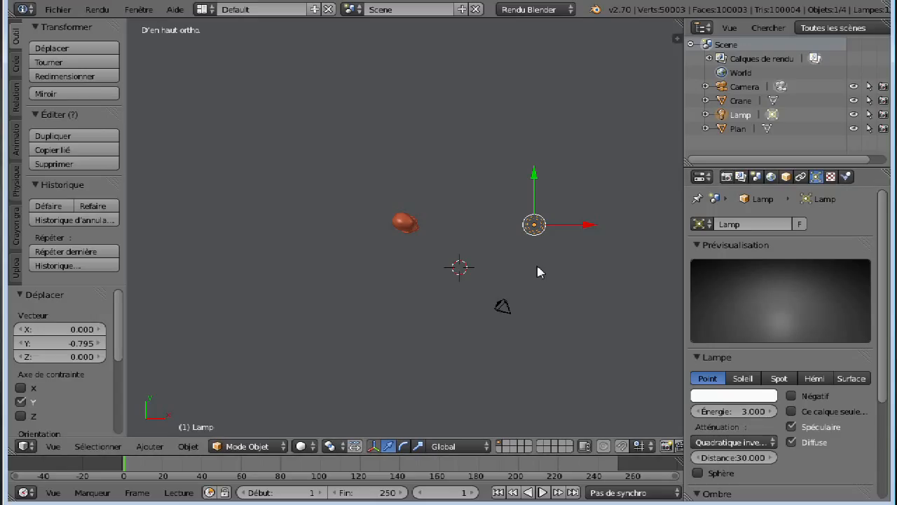
key("KP_0")
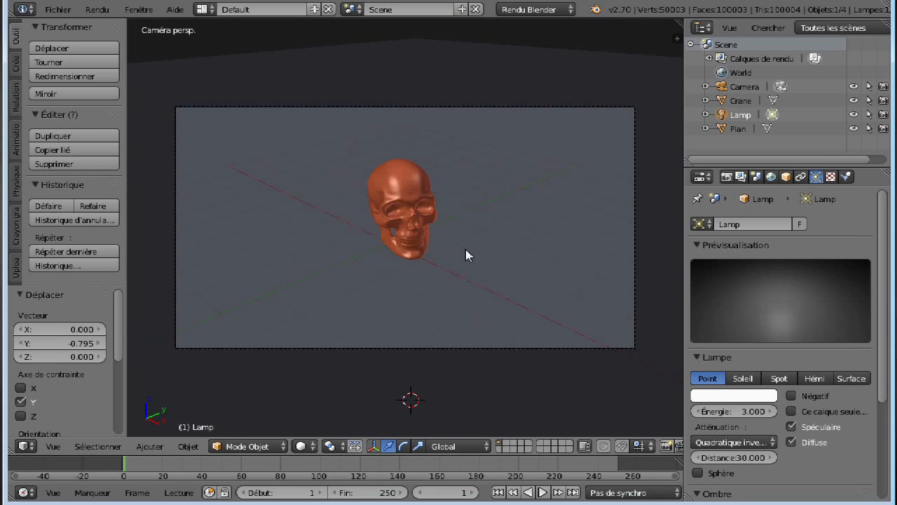
left_click(314, 449)
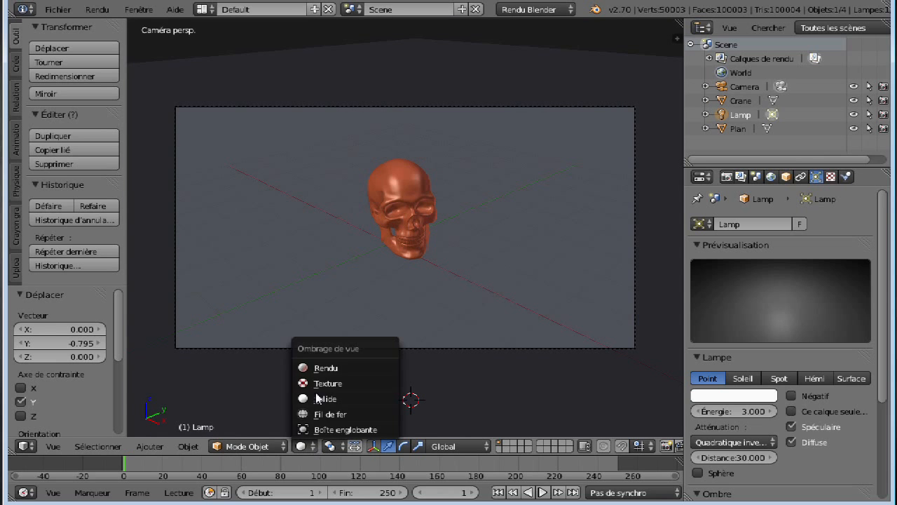
left_click(317, 367)
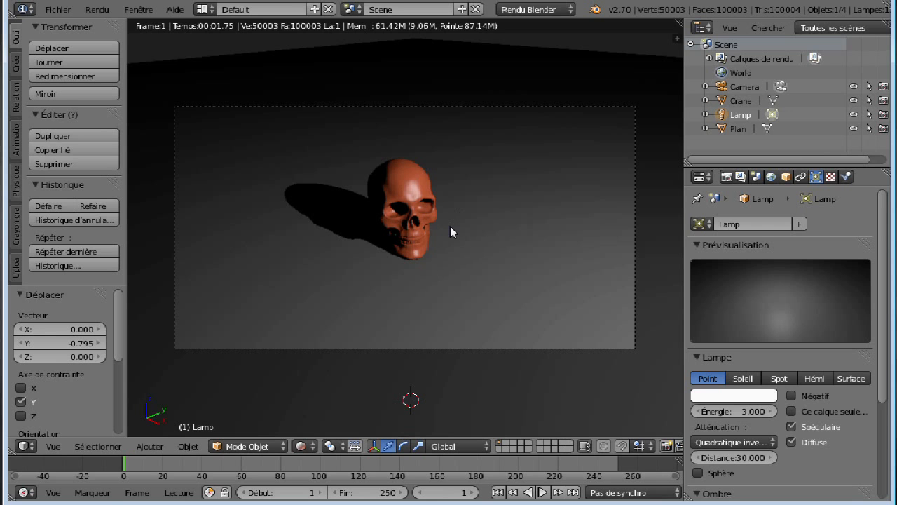
left_click(301, 446)
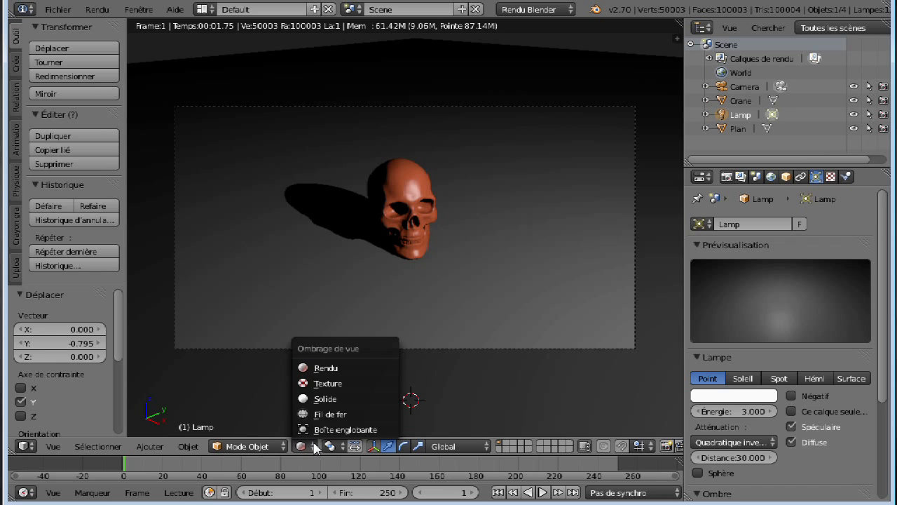
left_click(325, 398)
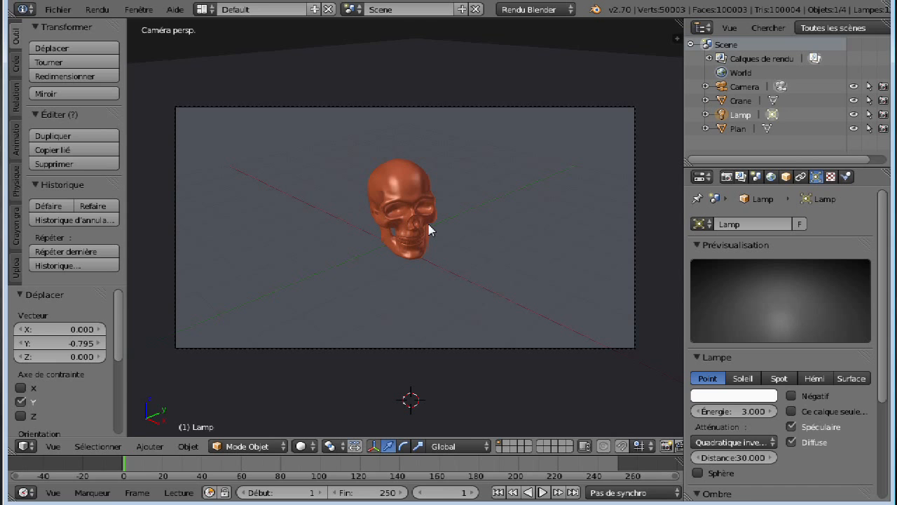
Step: Duplicate the lamp in the top view, offsetting the copy by about -7.73 on X and -7.63 on Y
key("KP_7")
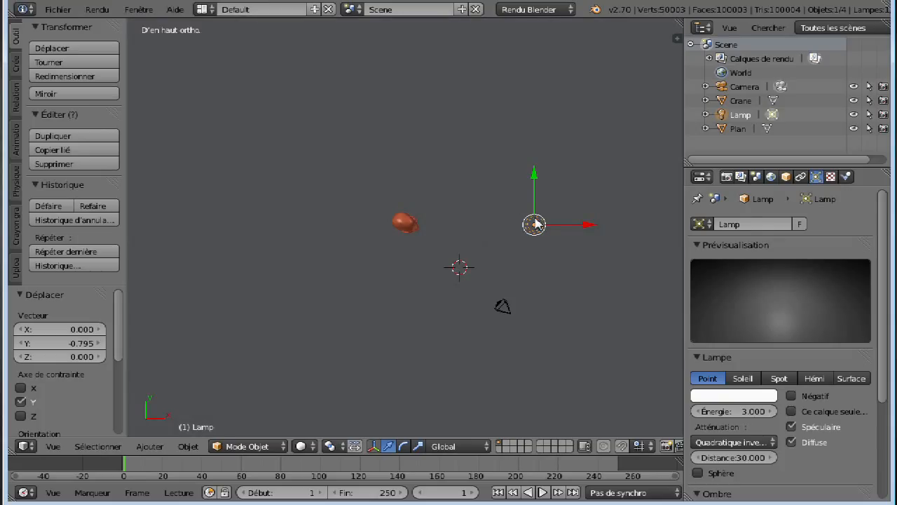
key("shift+d")
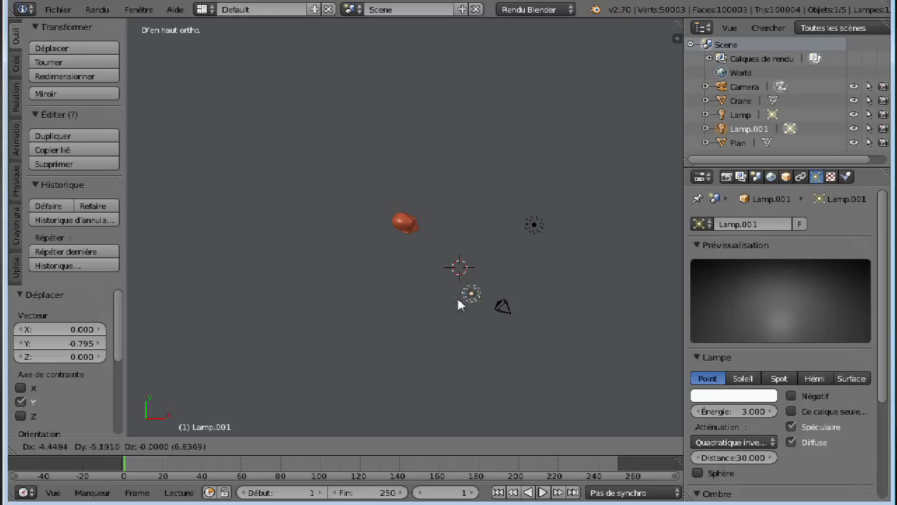
left_click(425, 325)
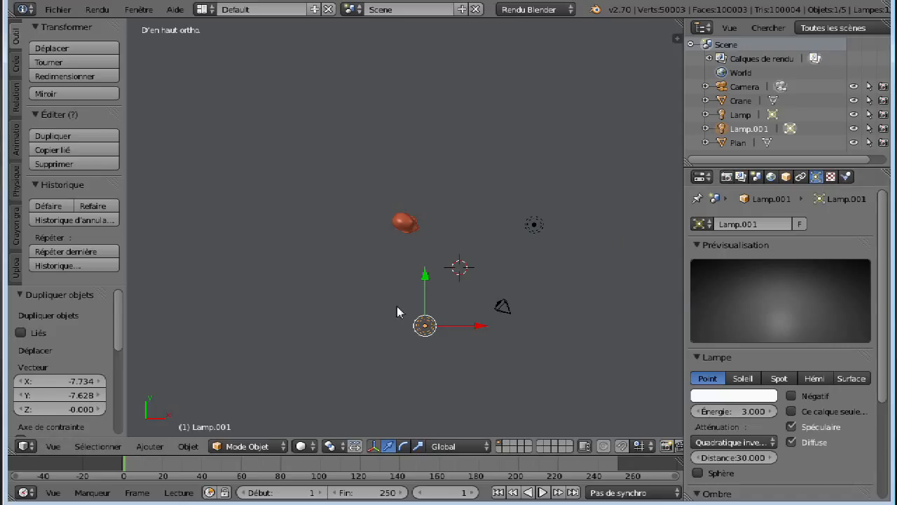
Step: Rename the duplicated lamp's data as "lampe gauche"
left_click(757, 224)
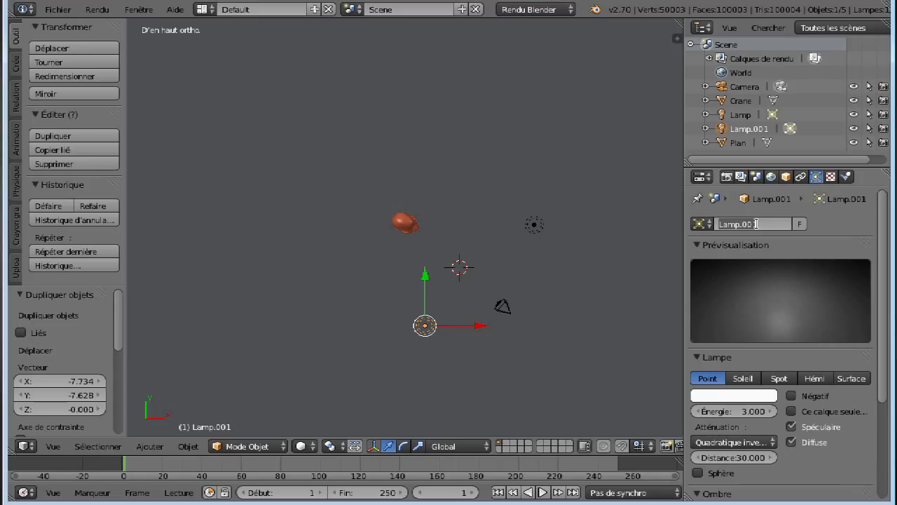
type("la")
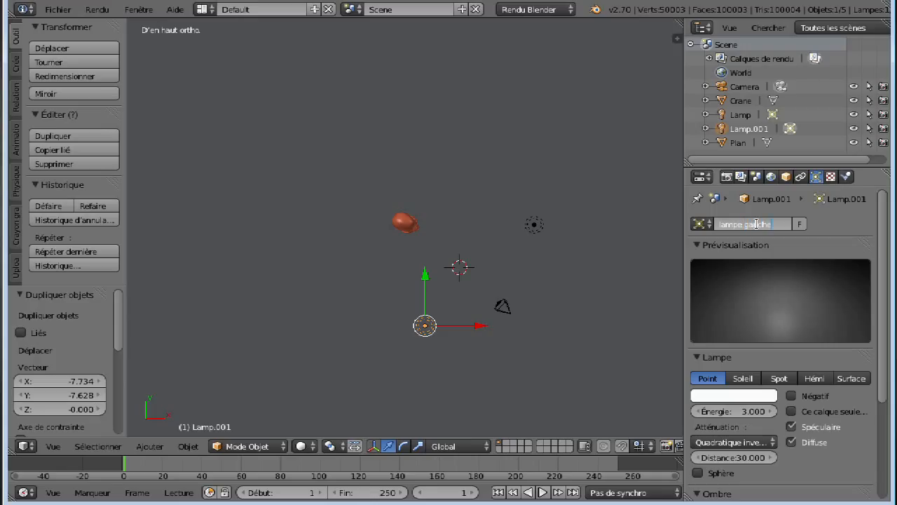
type("mpe gauche")
key("Return")
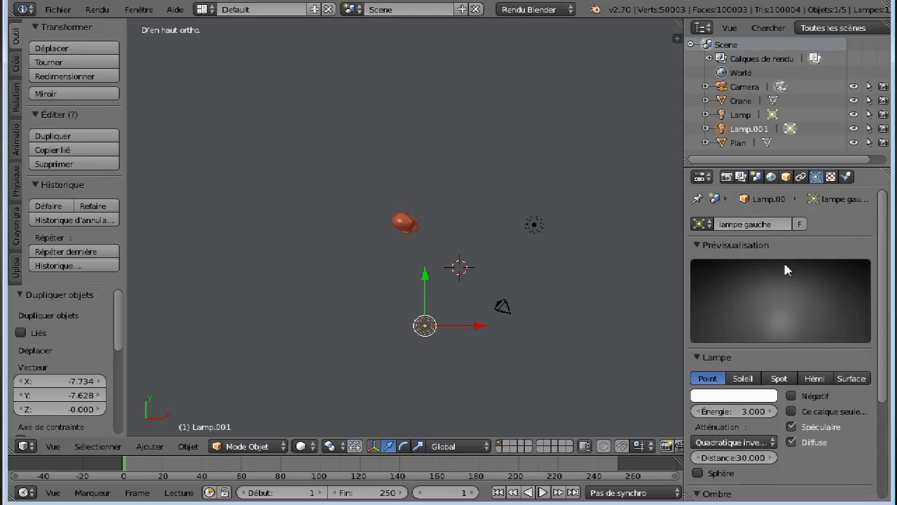
Step: Set the duplicated lamp's energy to 2 and disable its specular option
left_click(751, 414)
type("2")
key("Return")
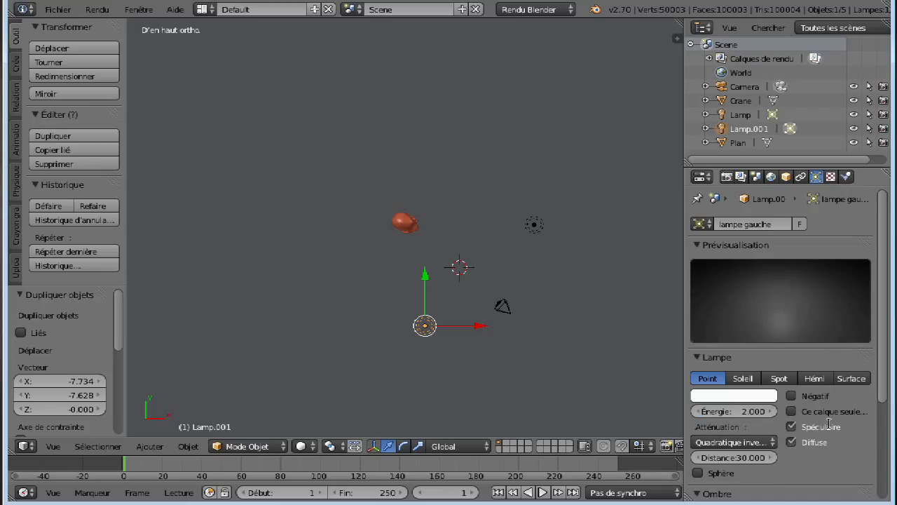
left_click(791, 426)
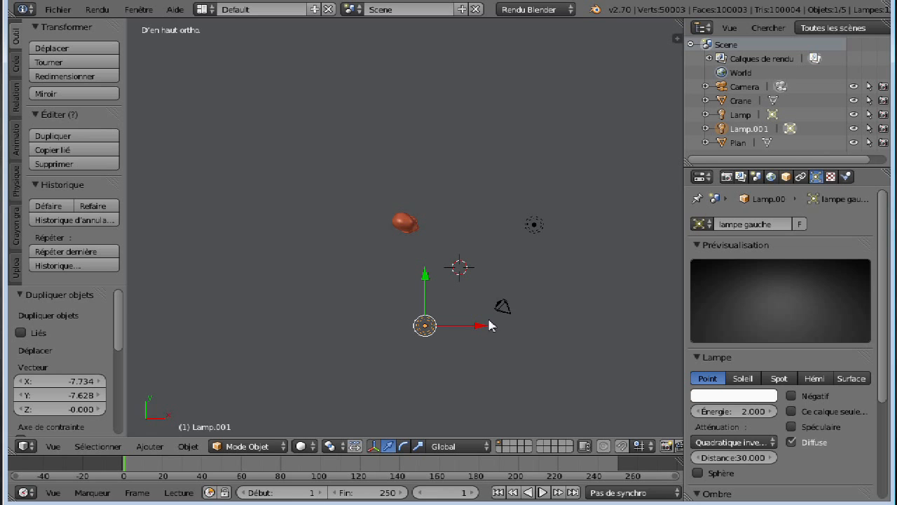
Step: Lower the duplicated lamp slightly in the front view and shift it about 0.53 along X
key("KP_1")
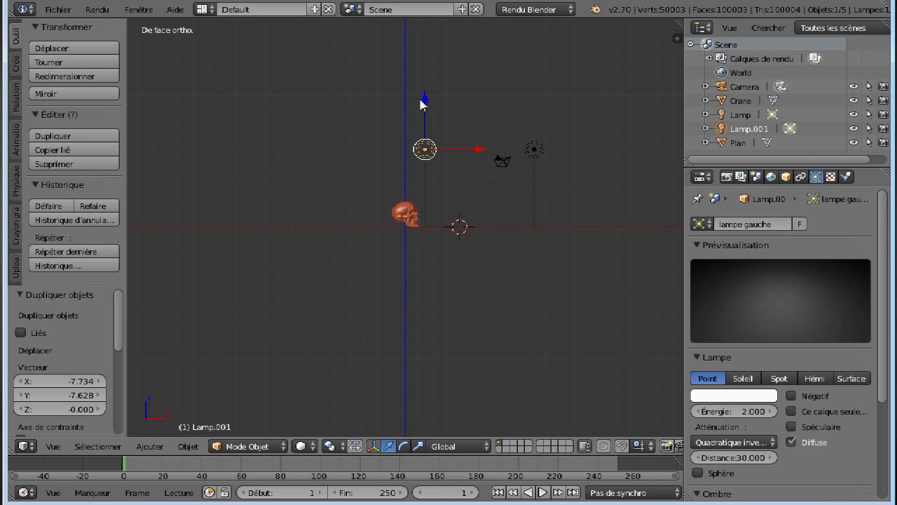
left_click_drag(424, 99, 427, 116)
left_click_drag(476, 166, 502, 166)
Step: Select the original lamp and move it about -1.48 along X, closer to the skull
left_click(534, 149)
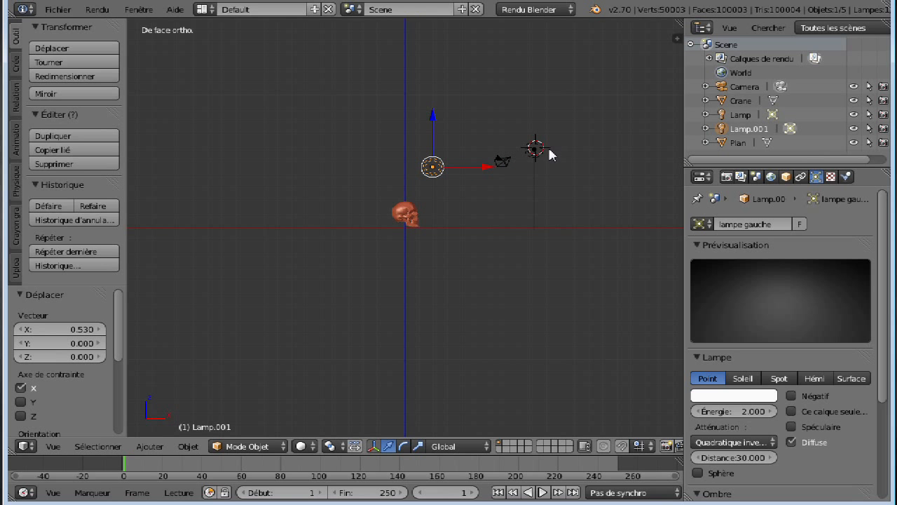
right_click(537, 149)
left_click_drag(578, 151, 560, 154)
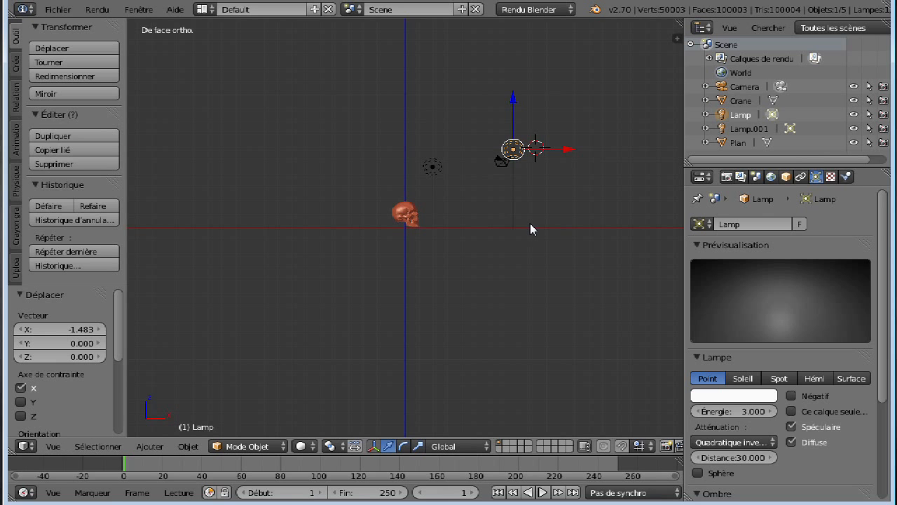
Step: Preview the skull lit by both lamps through the camera with rendered shading, and return to solid shading
key("KP_0")
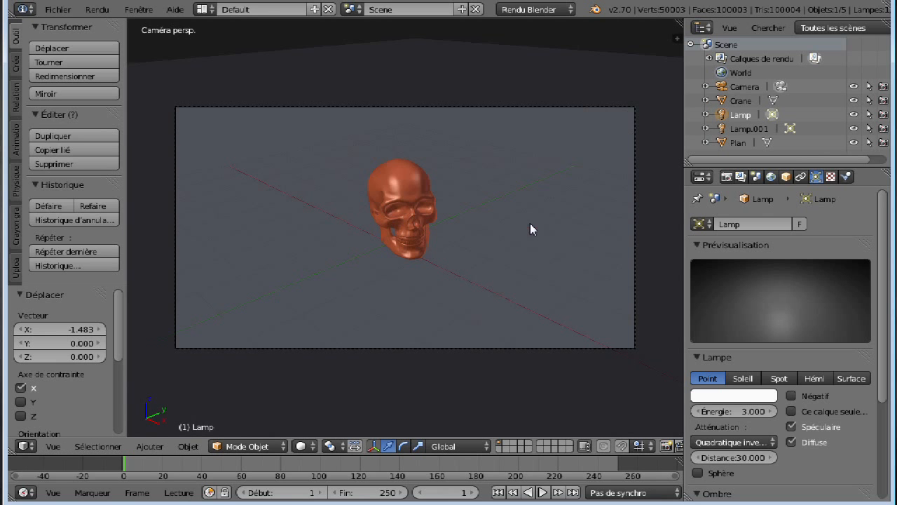
left_click(314, 449)
left_click(329, 367)
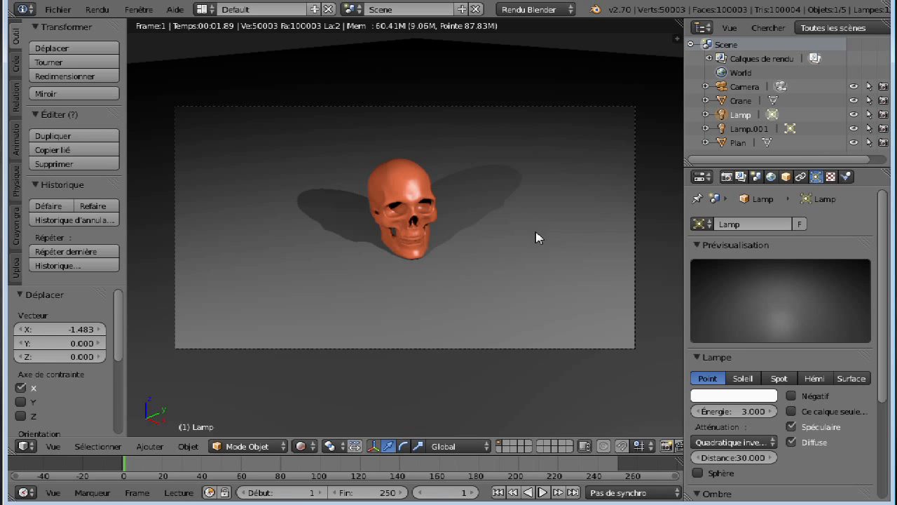
left_click(854, 1)
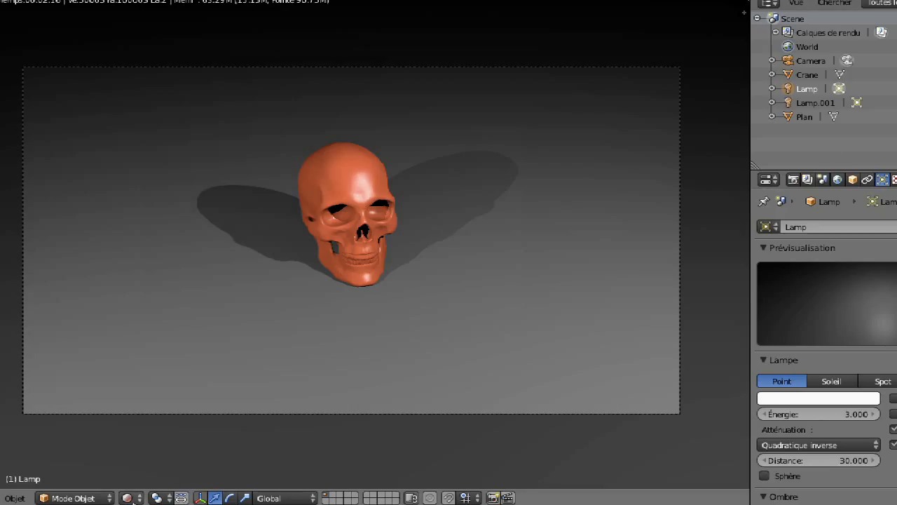
left_click(129, 497)
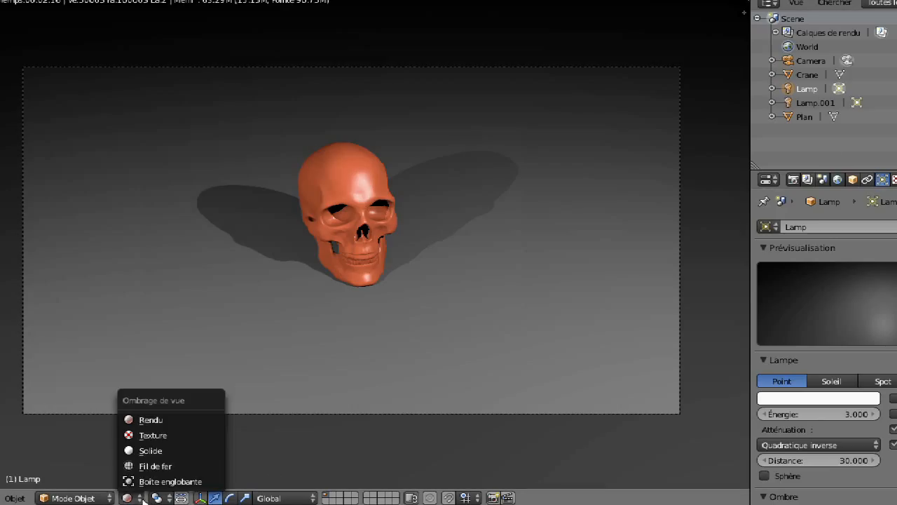
left_click(147, 450)
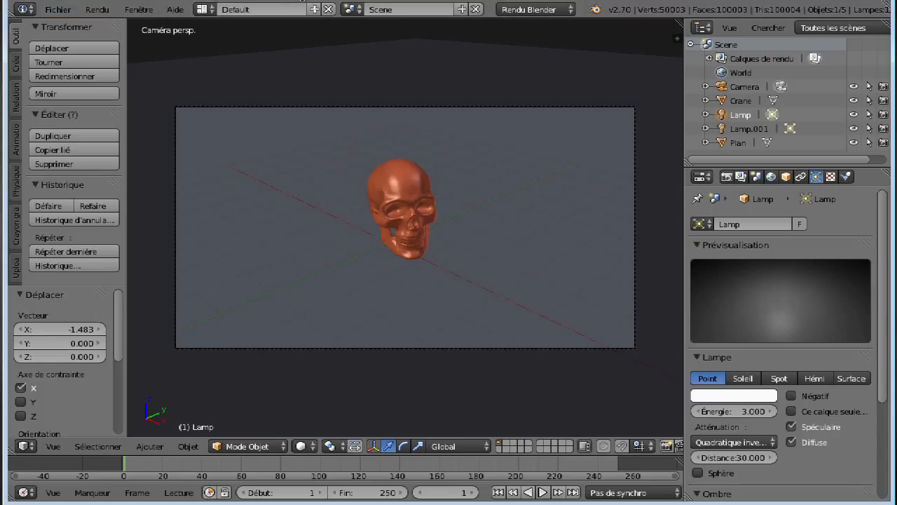
Step: Switch to Paint and paste the captured Blender screenshot onto the blank canvas
key("super")
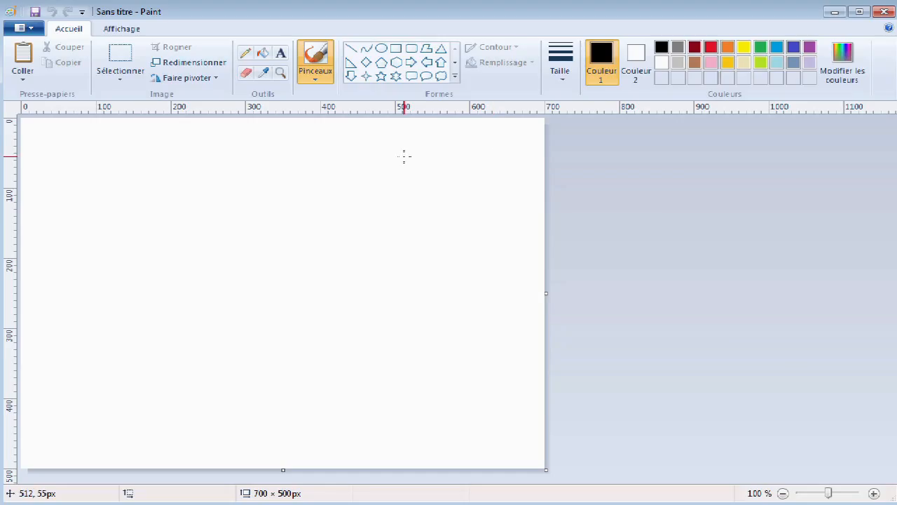
key("ctrl+v")
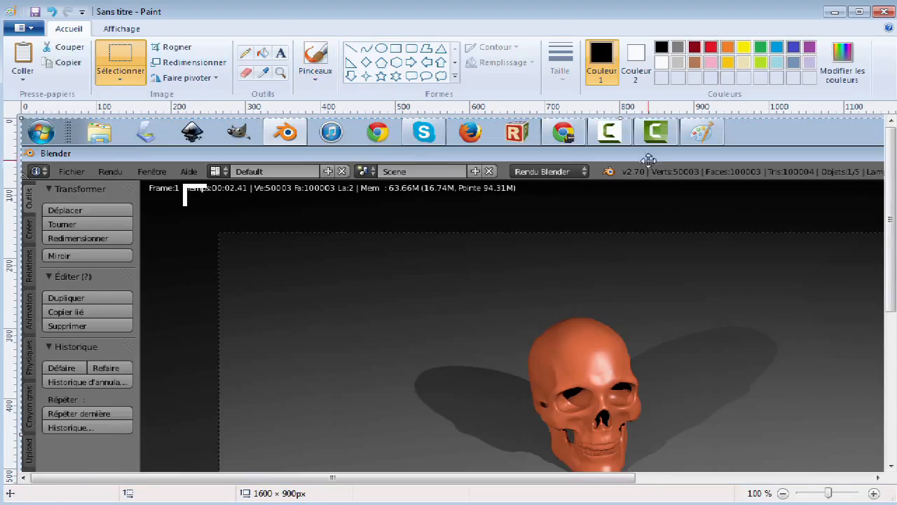
Step: Crop the pasted screenshot to the rendered camera frame, about 984 × 555 px
scroll(649, 165, "down", 3)
left_click(102, 77)
left_click_drag(219, 142, 258, 167)
left_click_drag(390, 480, 468, 482)
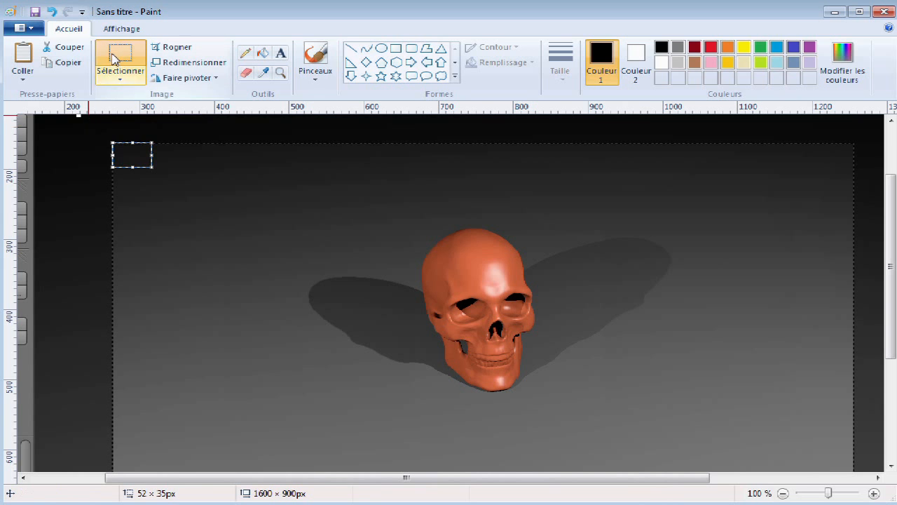
left_click(117, 137)
left_click_drag(112, 144, 849, 353)
left_click(173, 47)
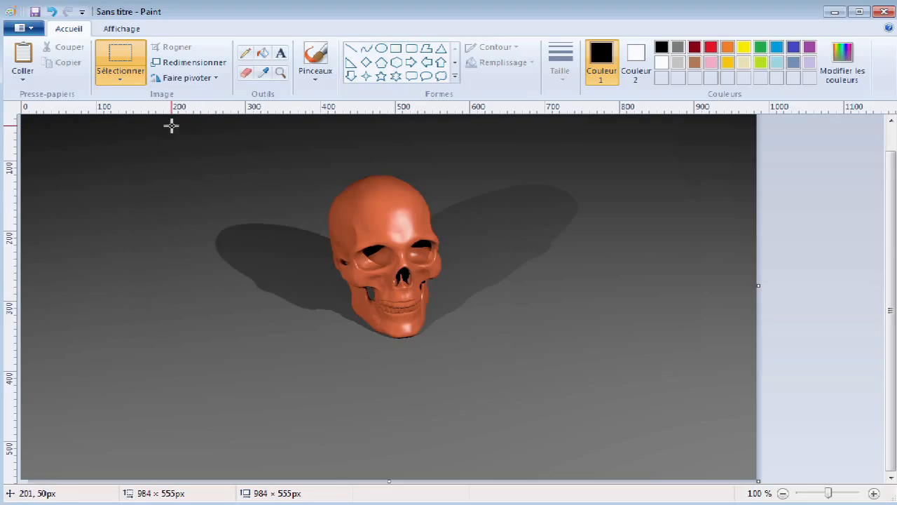
left_click_drag(172, 126, 698, 455)
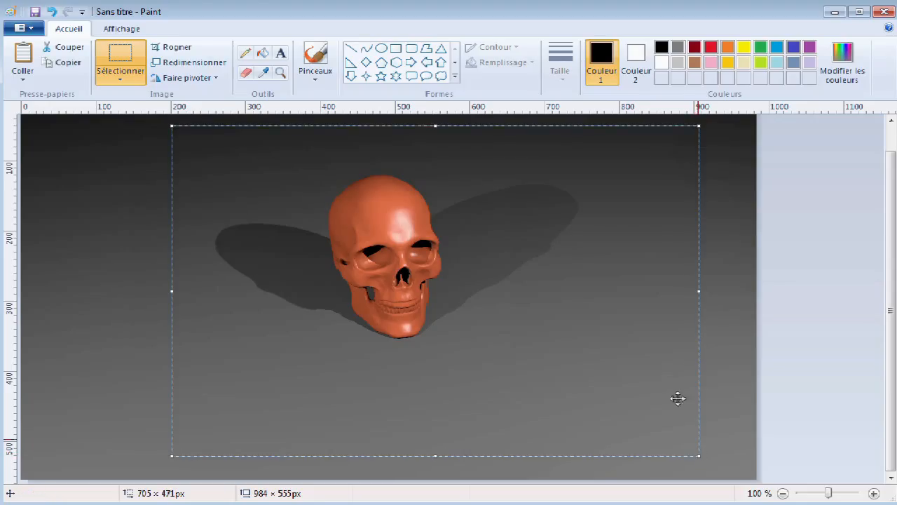
left_click(171, 47)
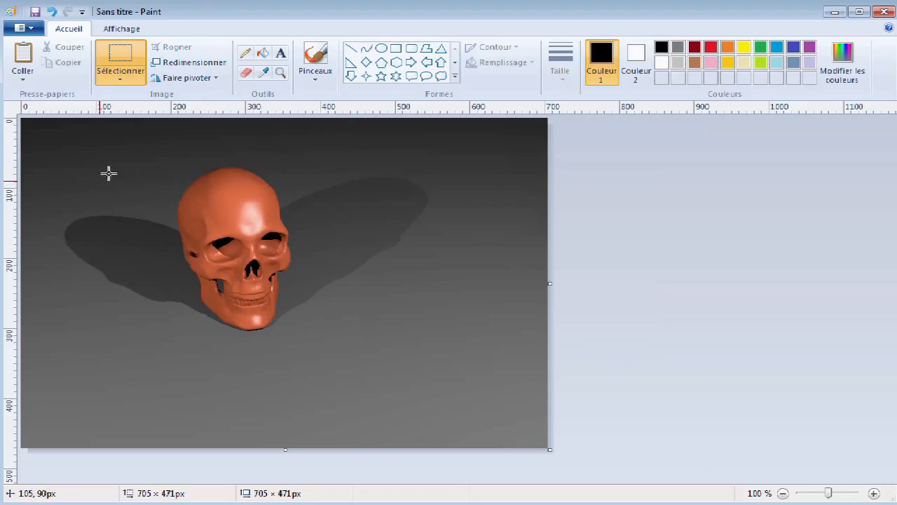
left_click(191, 65)
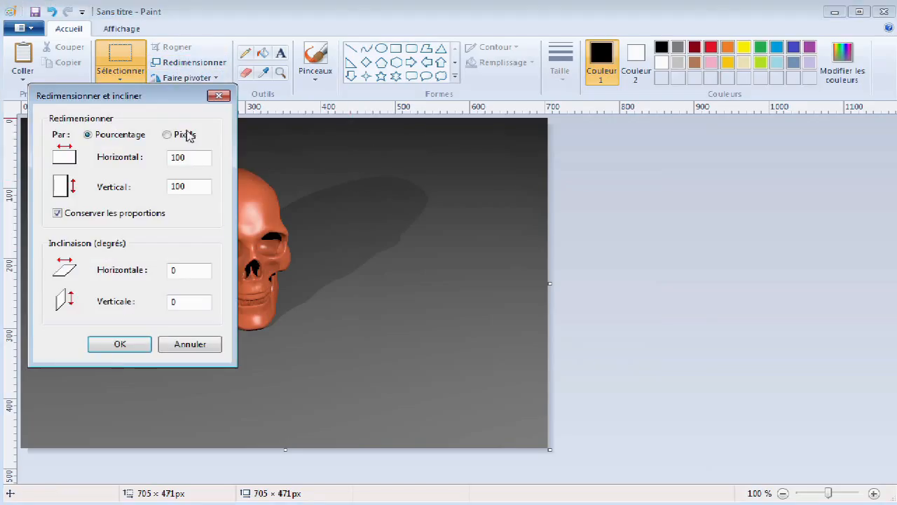
left_click(182, 134)
left_click(149, 346)
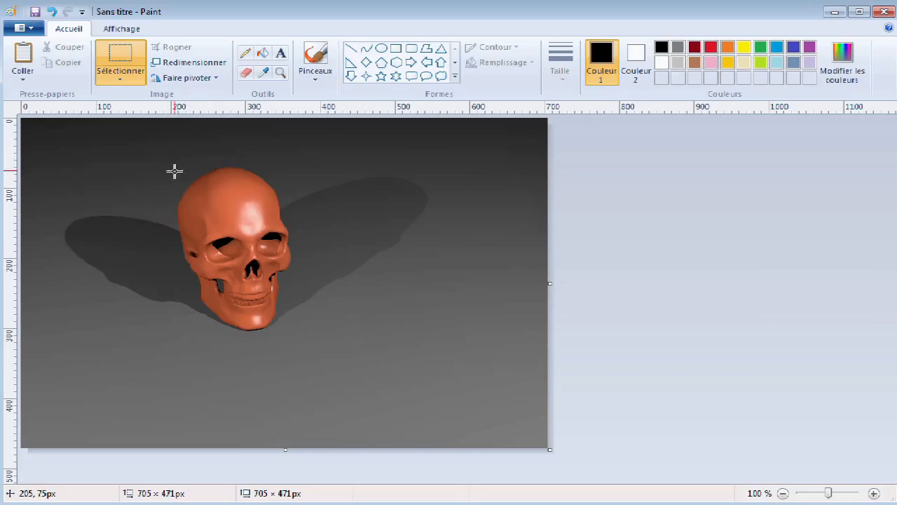
key("ctrl+z")
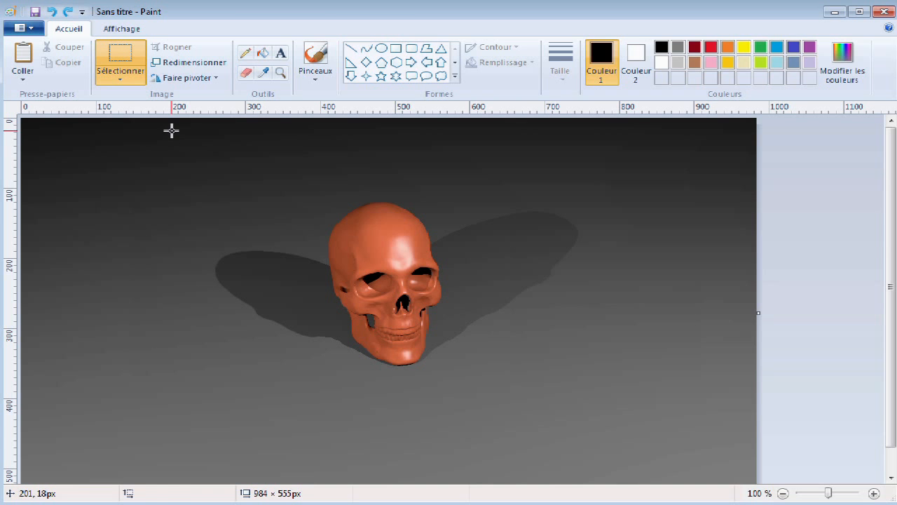
Step: Crop the image around the skull to about 701 × 502 px and resize it to 700 × 500 pixels without keeping proportions
left_click_drag(171, 131, 696, 456)
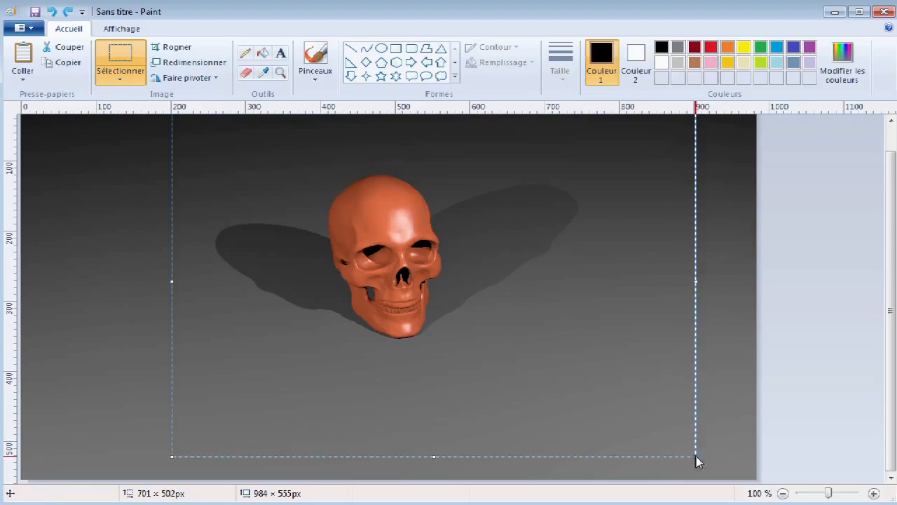
left_click(172, 47)
left_click(187, 62)
left_click(171, 137)
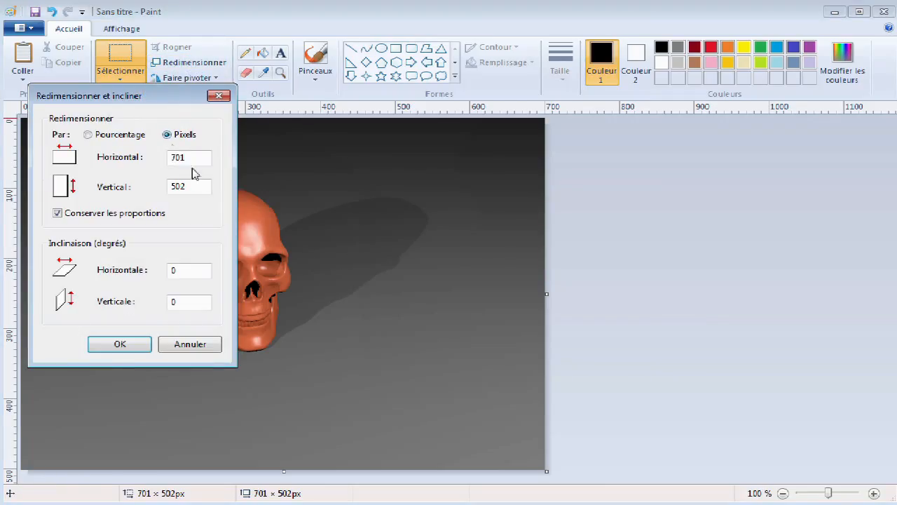
left_click(56, 214)
left_click(203, 158)
left_click(186, 187)
type("0")
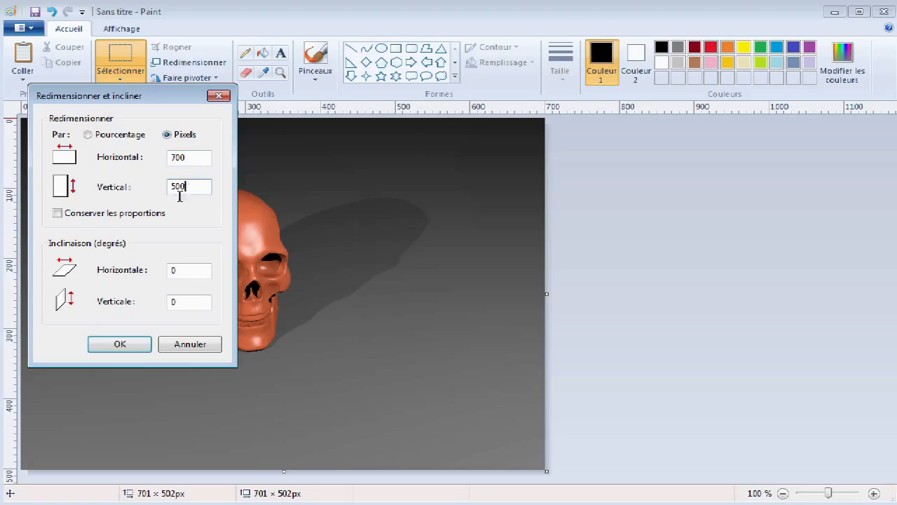
left_click(120, 343)
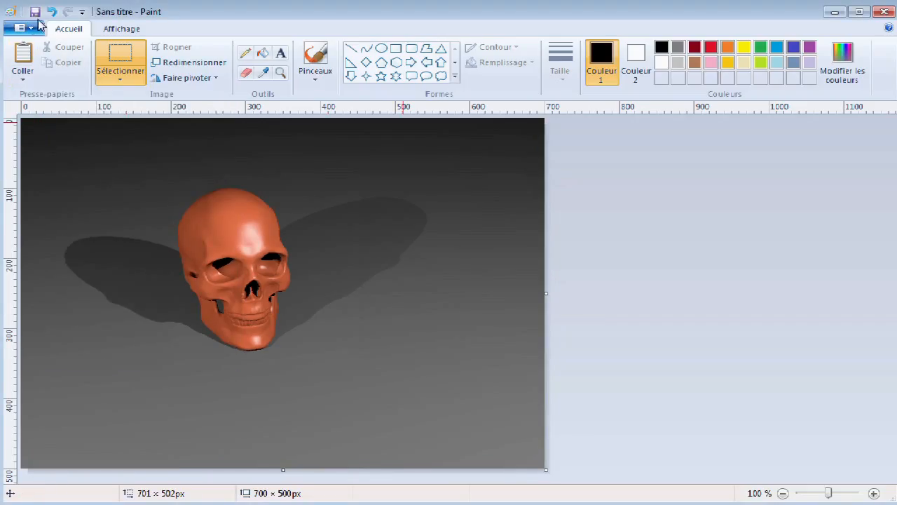
Step: Save the 700 × 500 pixel skull image on the desktop as a PNG named crane and close Paint
left_click(34, 15)
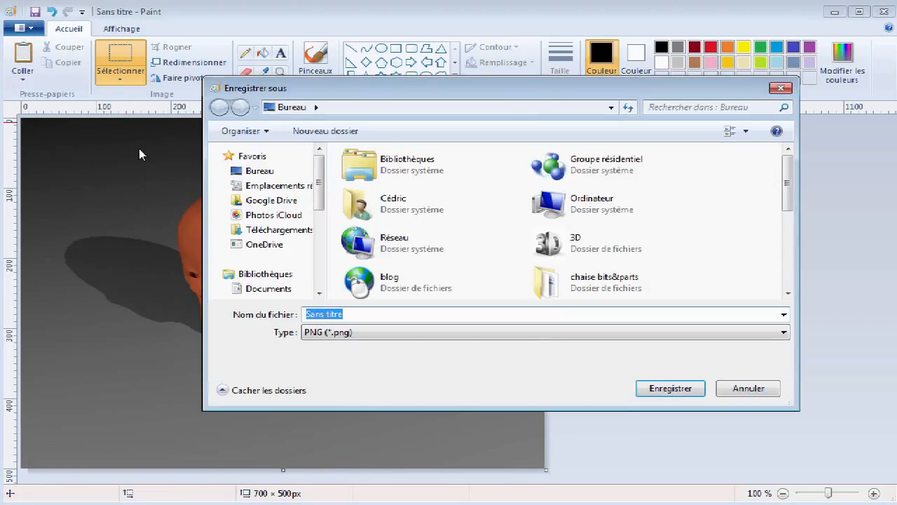
type("crane")
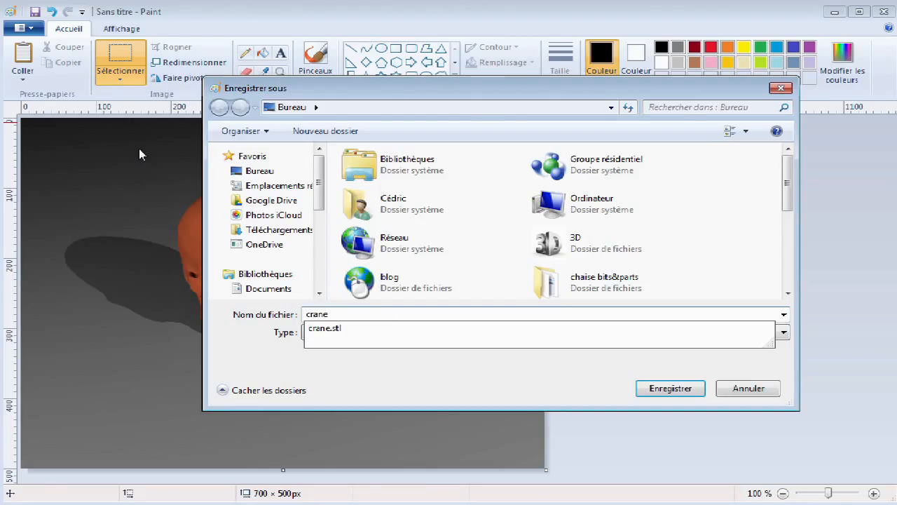
key("Return")
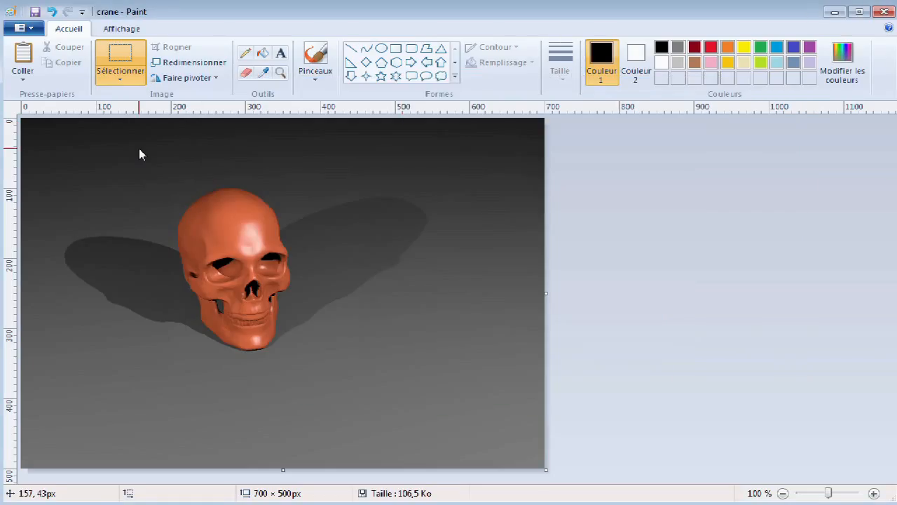
left_click(885, 13)
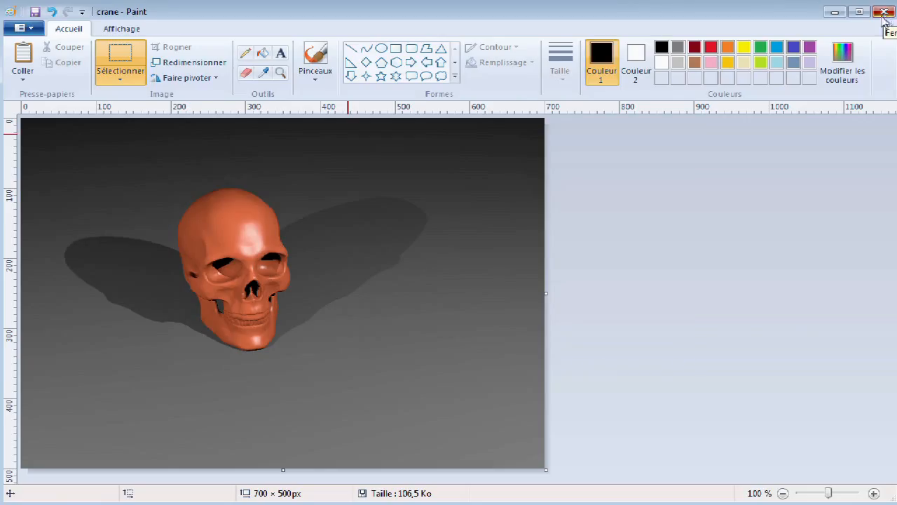
Step: Arrange the crane image and the crane STL file side by side on the desktop
left_click_drag(306, 365, 429, 283)
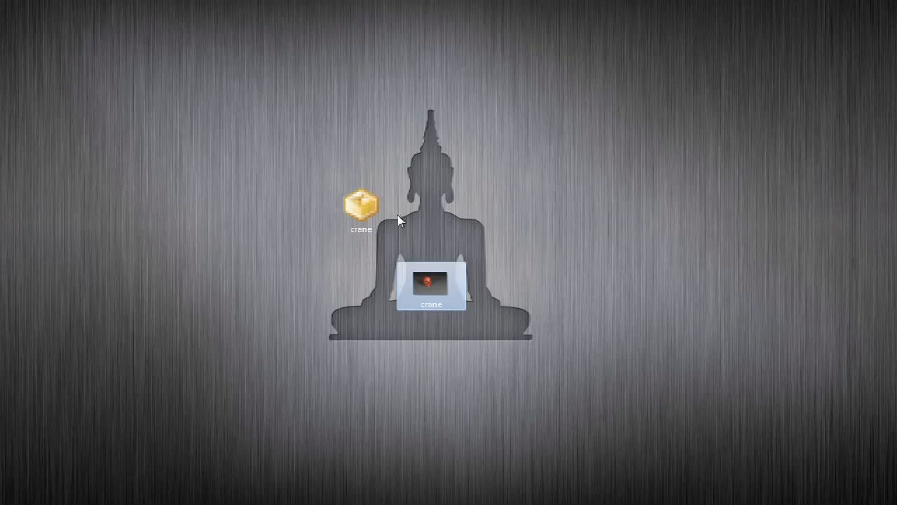
left_click_drag(364, 202, 315, 200)
left_click_drag(431, 283, 363, 211)
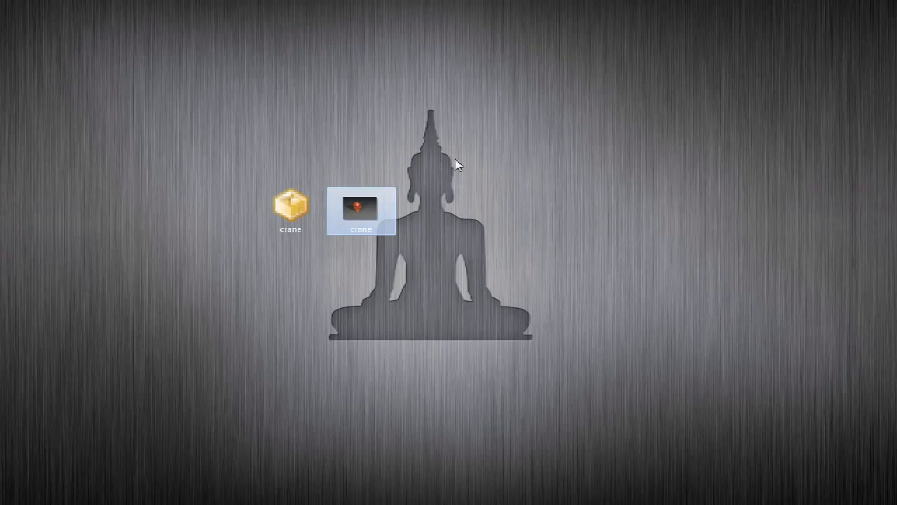
Step: Create a new desktop folder named Crane
right_click(582, 187)
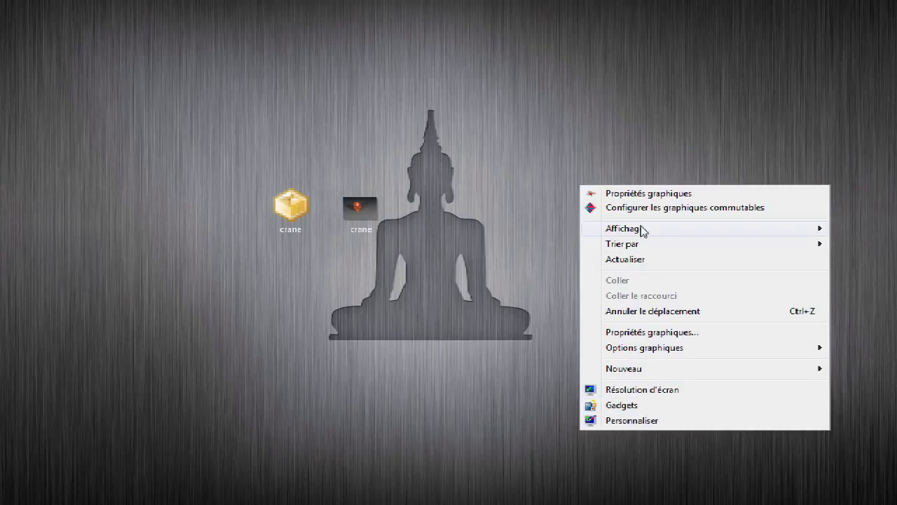
mouse_move(643, 231)
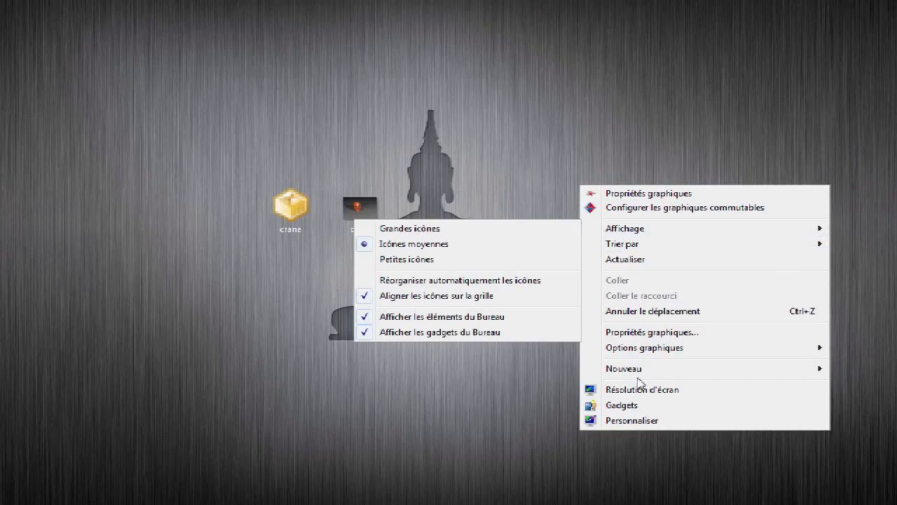
mouse_move(638, 373)
left_click(868, 369)
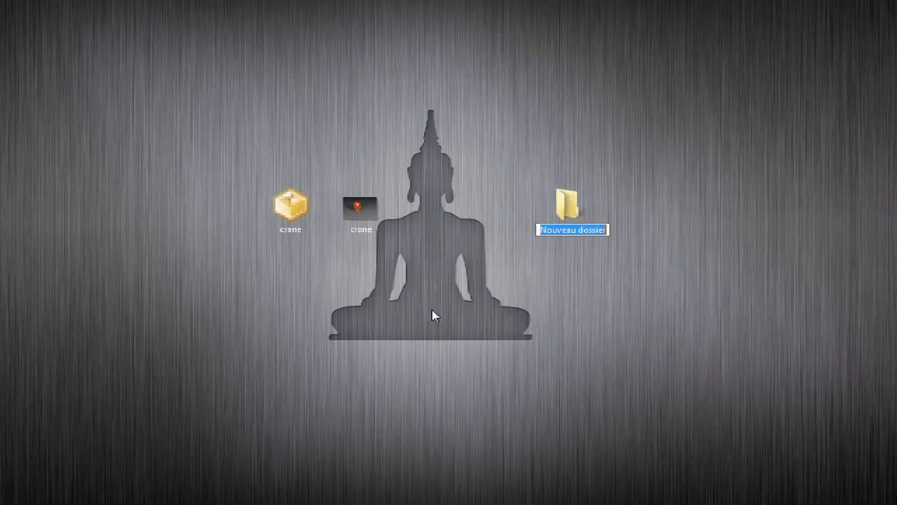
type("Crane")
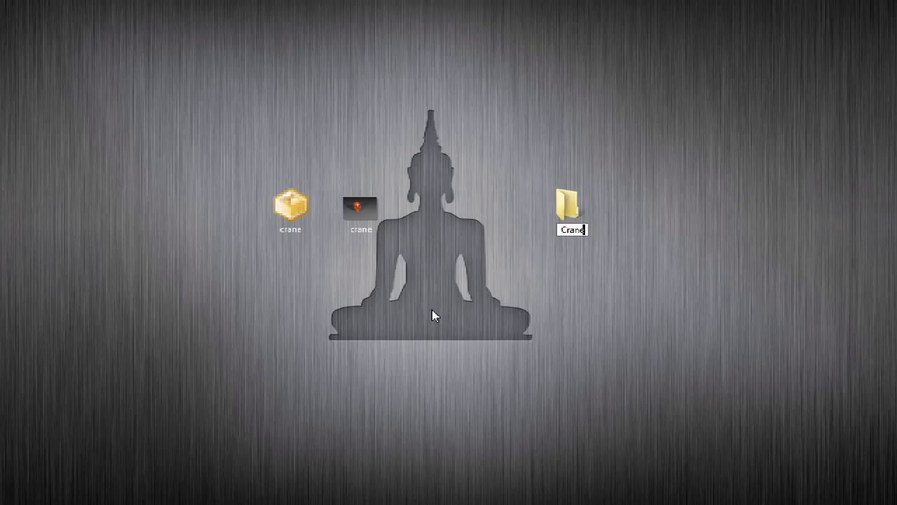
key("Return")
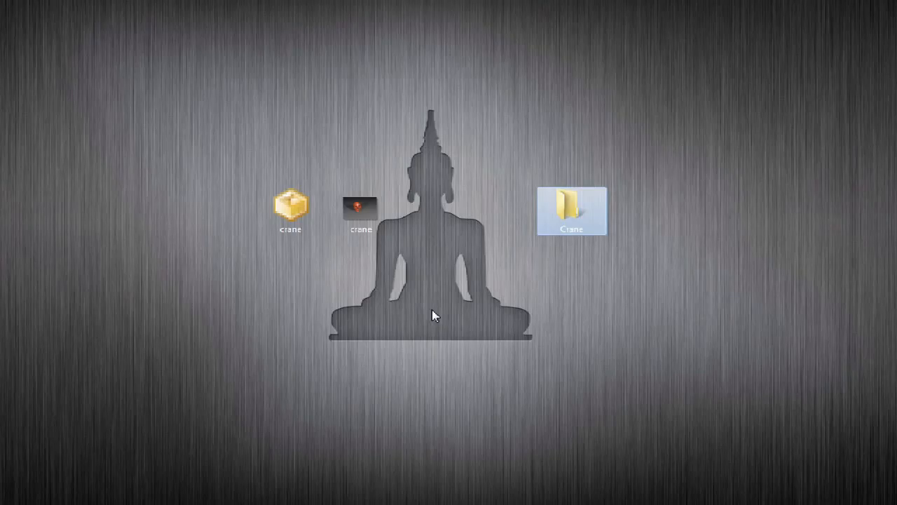
Step: Move the crane image and the crane STL file together into the Crane folder and open the folder
left_click_drag(433, 155, 283, 254)
left_click_drag(290, 209, 560, 219)
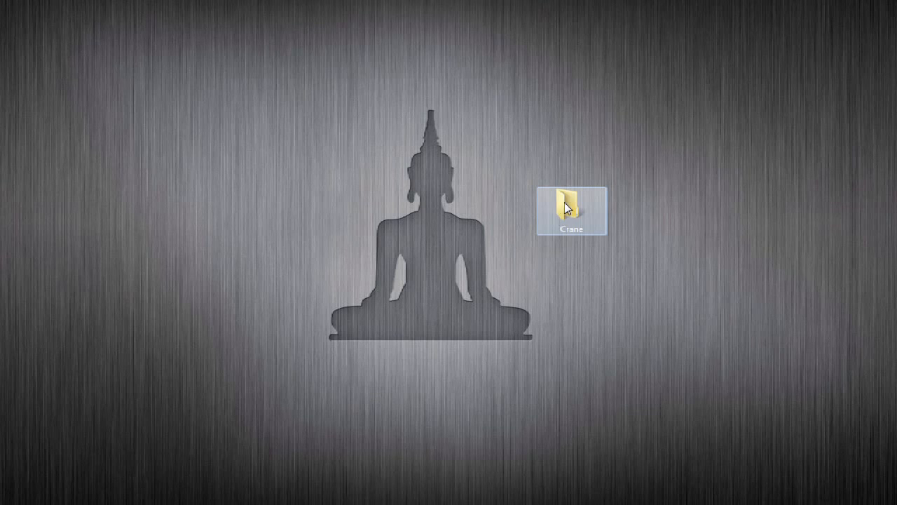
double_click(565, 209)
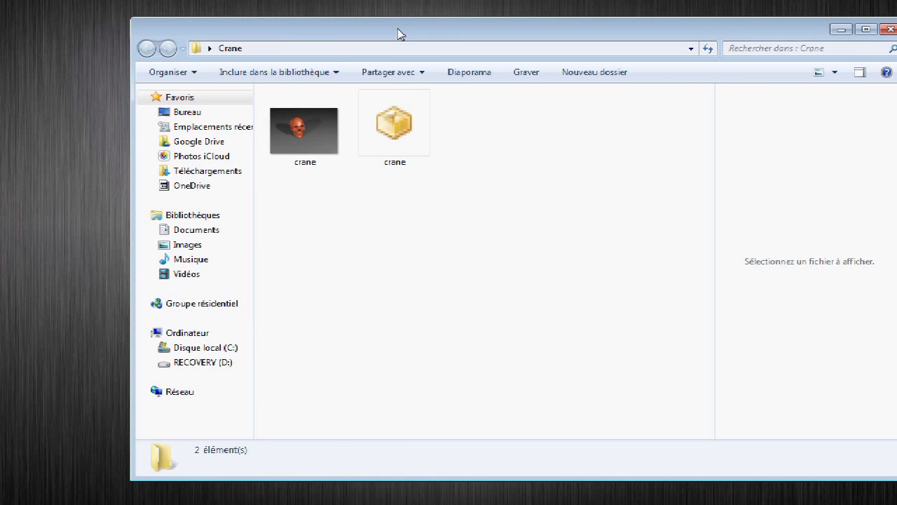
left_click_drag(398, 34, 342, 31)
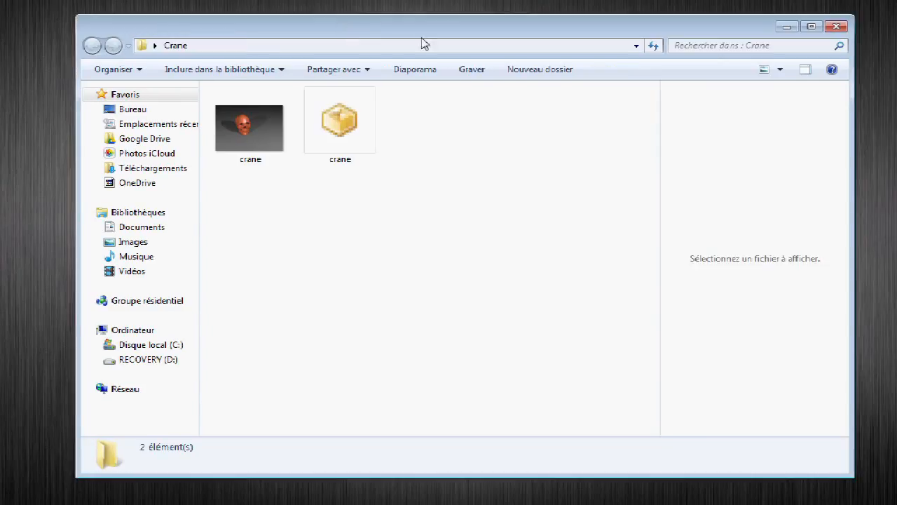
Step: Compress crane.stl into a zip archive named crane, and move the closed Crane folder to the desktop's upper-left area
mouse_move(341, 129)
right_click(354, 123)
mouse_move(393, 235)
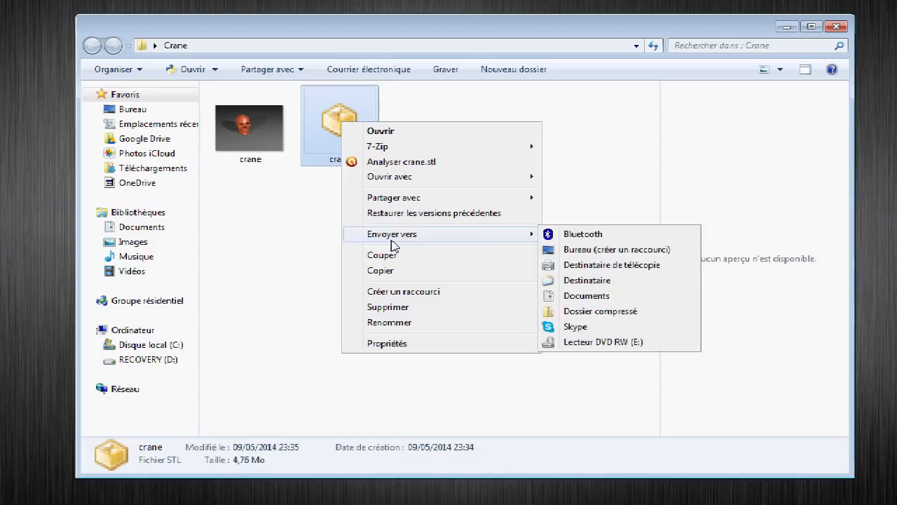
left_click(597, 317)
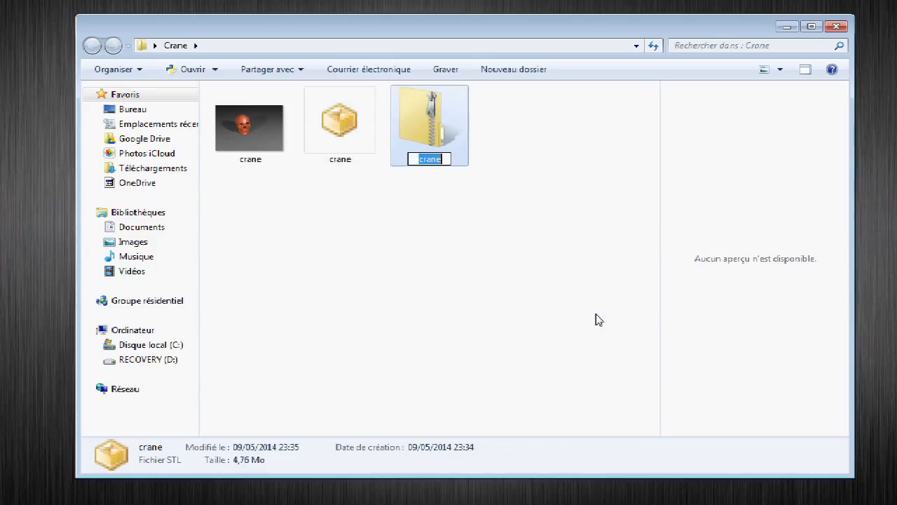
key("Return")
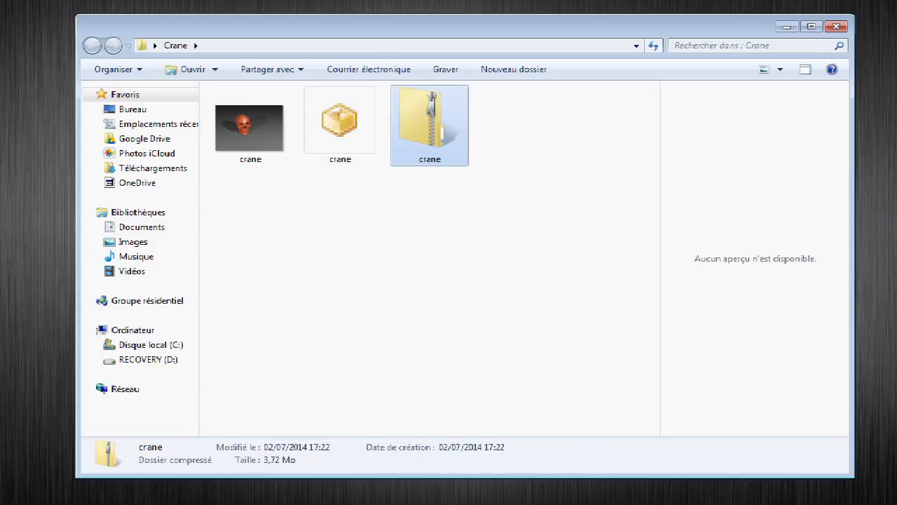
left_click(836, 26)
left_click_drag(569, 206, 247, 85)
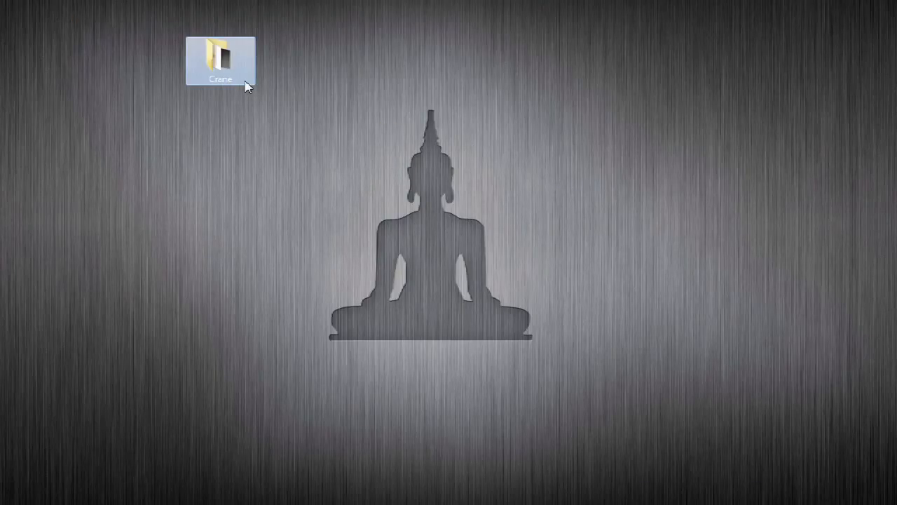